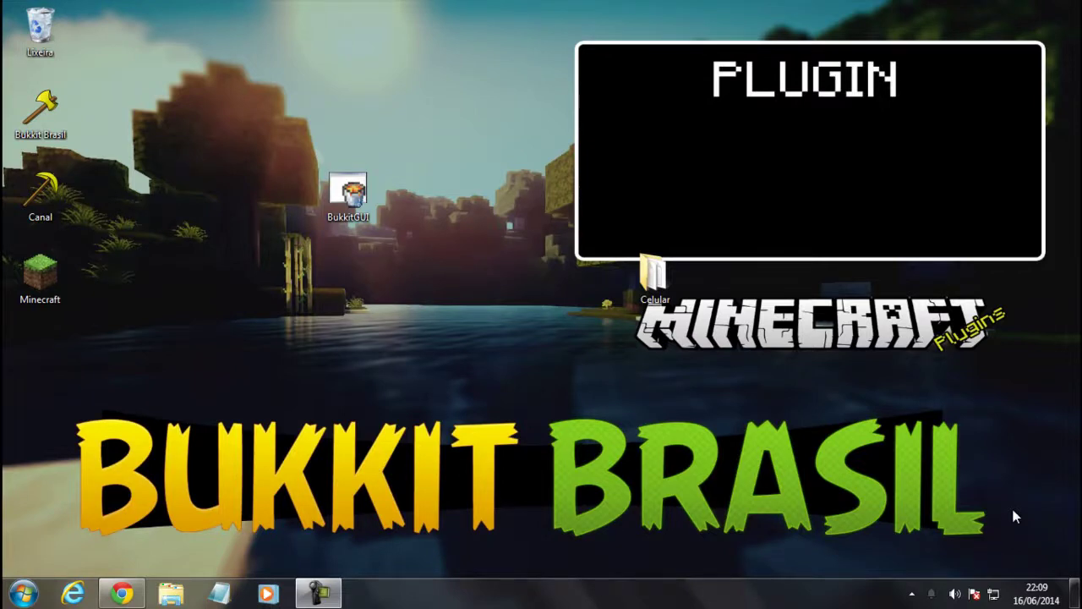
pyautogui.moveTo(207, 240); pyautogui.dragTo(324, 385)
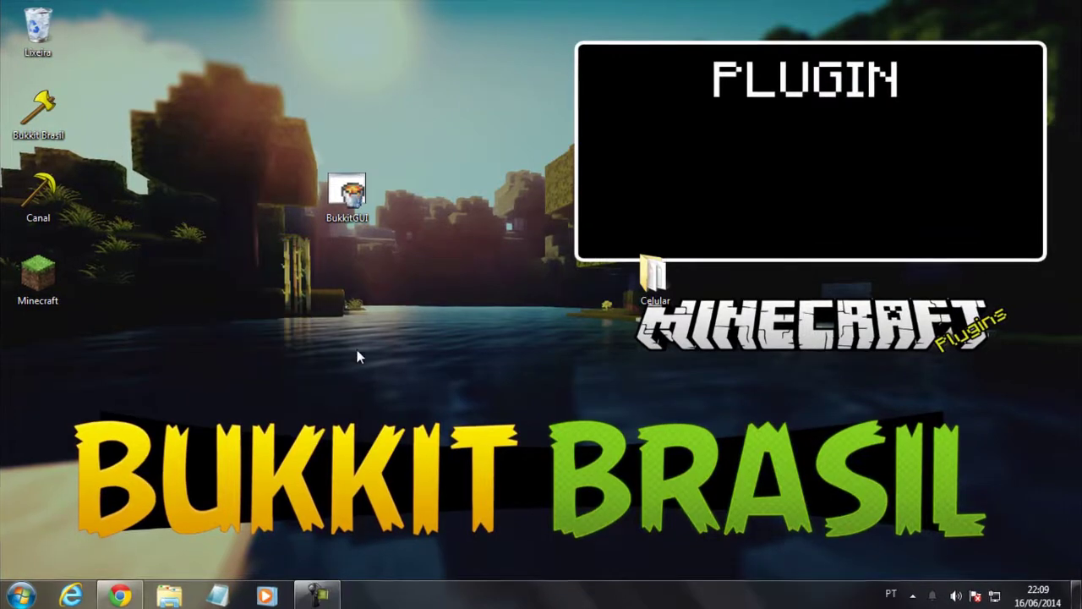
pyautogui.moveTo(352, 301); pyautogui.dragTo(445, 169)
pyautogui.moveTo(444, 131); pyautogui.dragTo(298, 45)
pyautogui.moveTo(516, 164); pyautogui.dragTo(7, 7)
pyautogui.click(164, 30)
pyautogui.moveTo(423, 93); pyautogui.dragTo(443, 108)
pyautogui.moveTo(359, 207); pyautogui.dragTo(879, 215)
pyautogui.moveTo(810, 192); pyautogui.dragTo(211, 205)
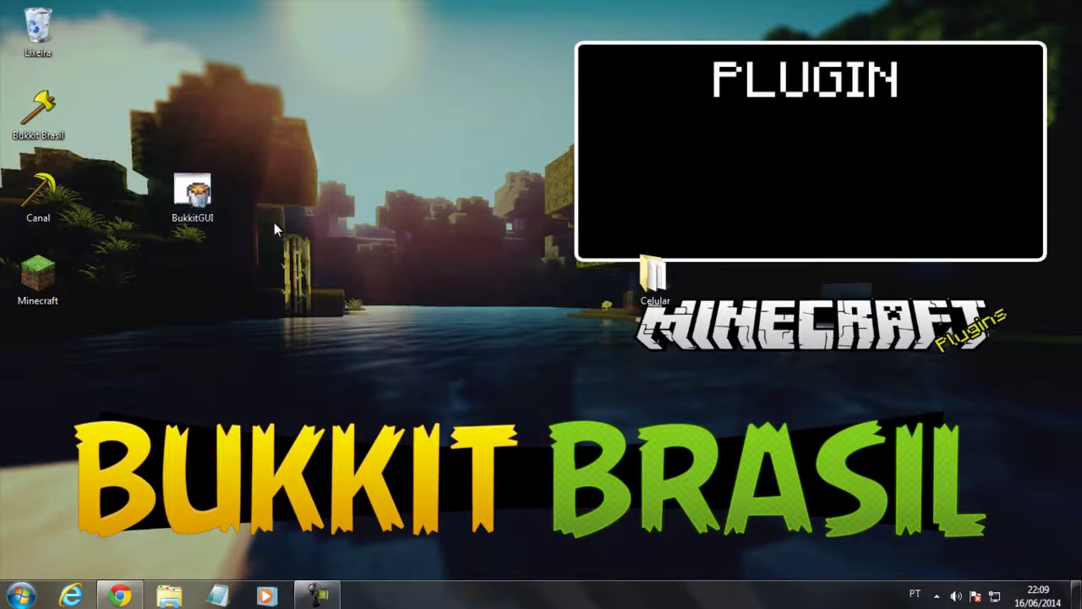
pyautogui.click(181, 212)
pyautogui.moveTo(220, 199); pyautogui.dragTo(374, 199)
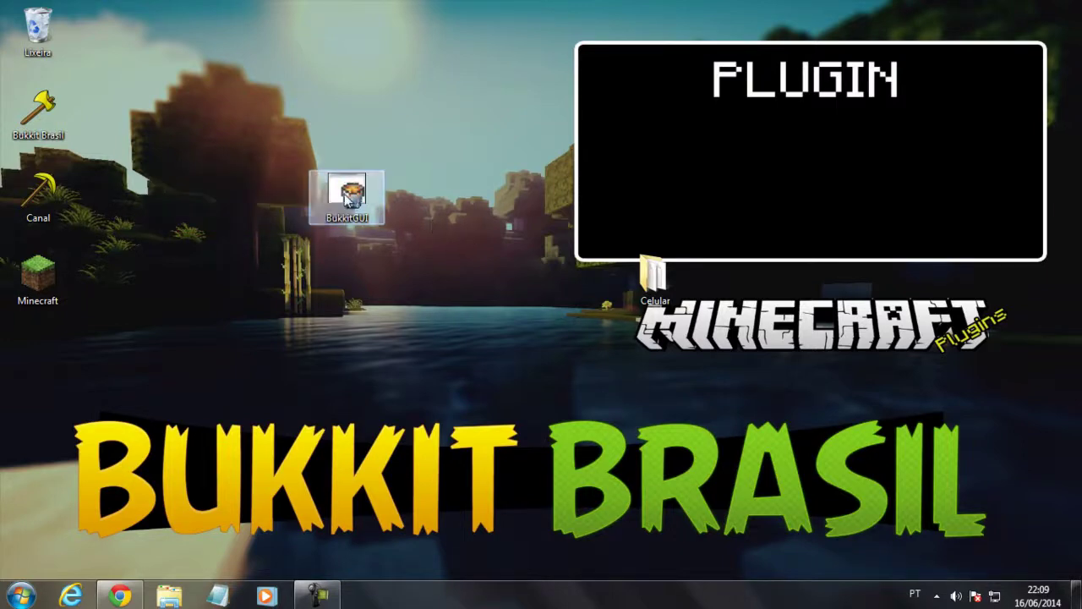
pyautogui.click(121, 236)
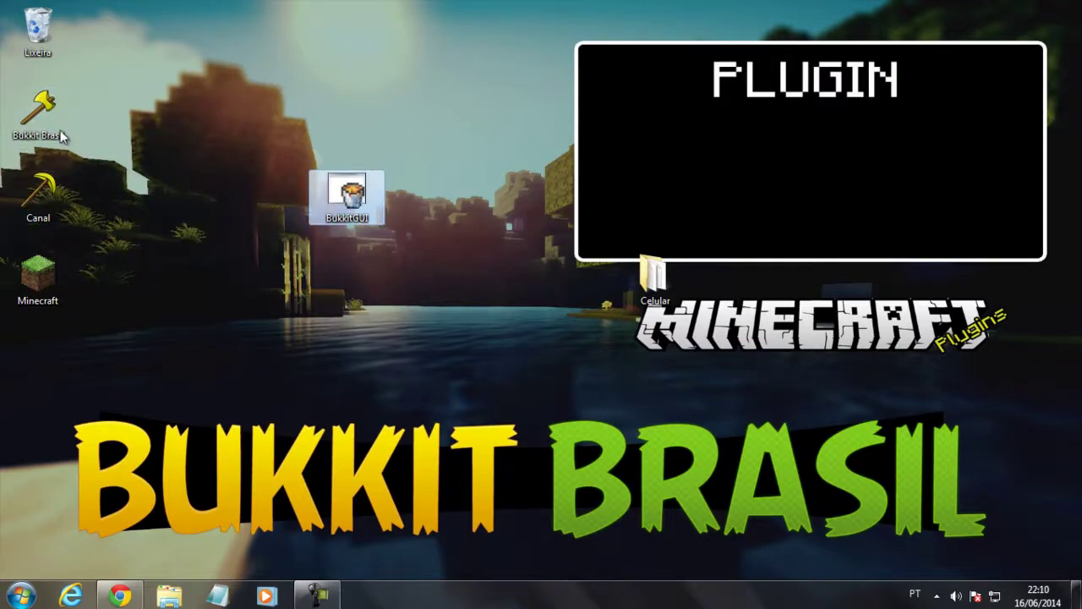
# Move the BukkitGUI application from the desktop into the Bukkit Brasil server folder.
pyautogui.doubleClick(38, 114)
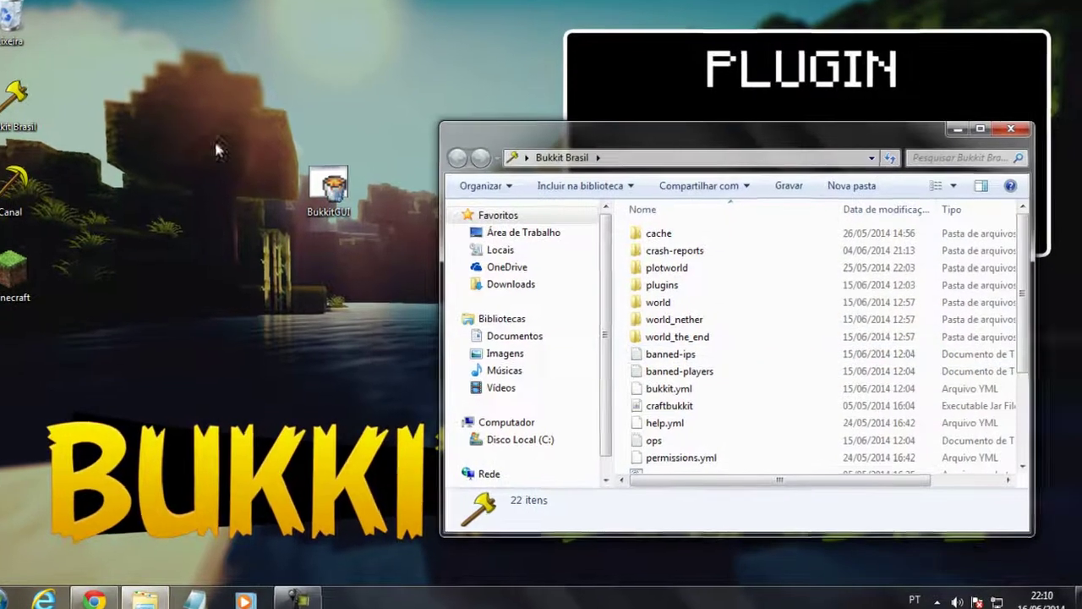
pyautogui.scroll(-3, 789, 419)
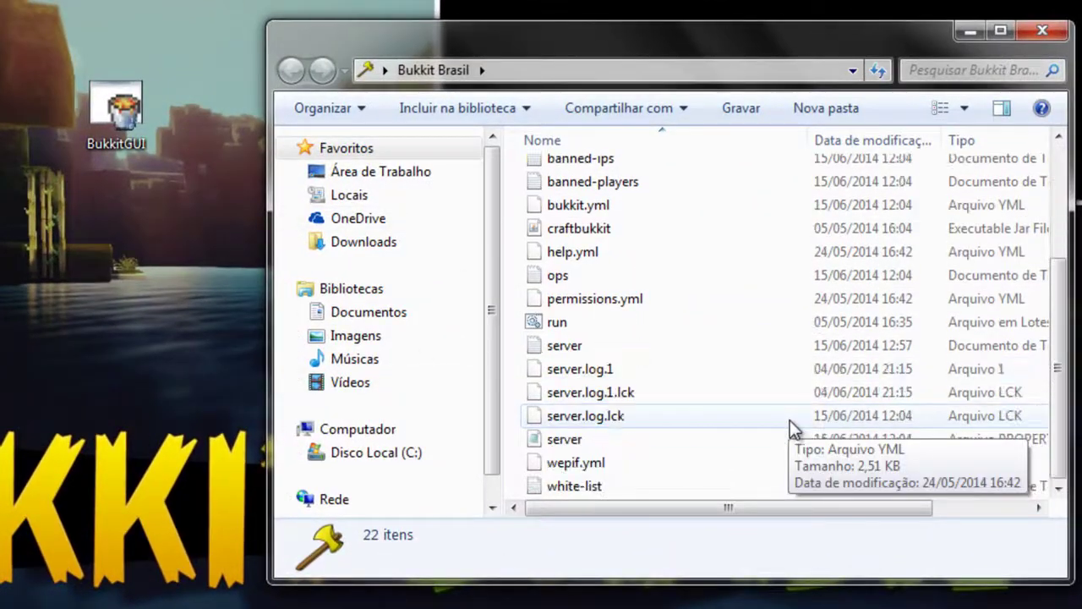
pyautogui.click(126, 135)
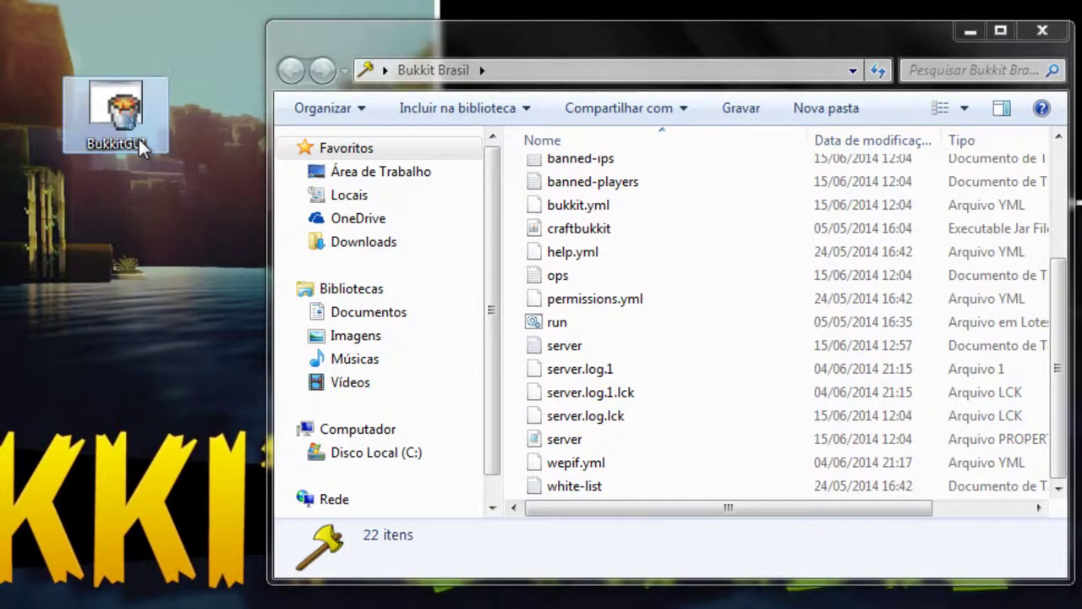
pyautogui.rightClick(118, 142)
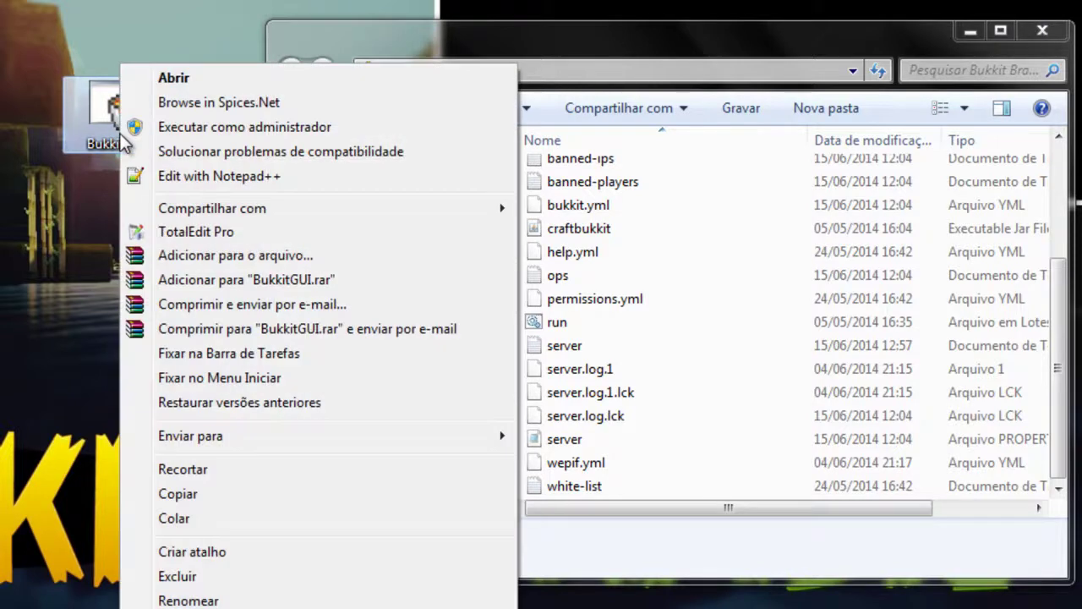
pyautogui.moveTo(118, 139); pyautogui.dragTo(510, 436)
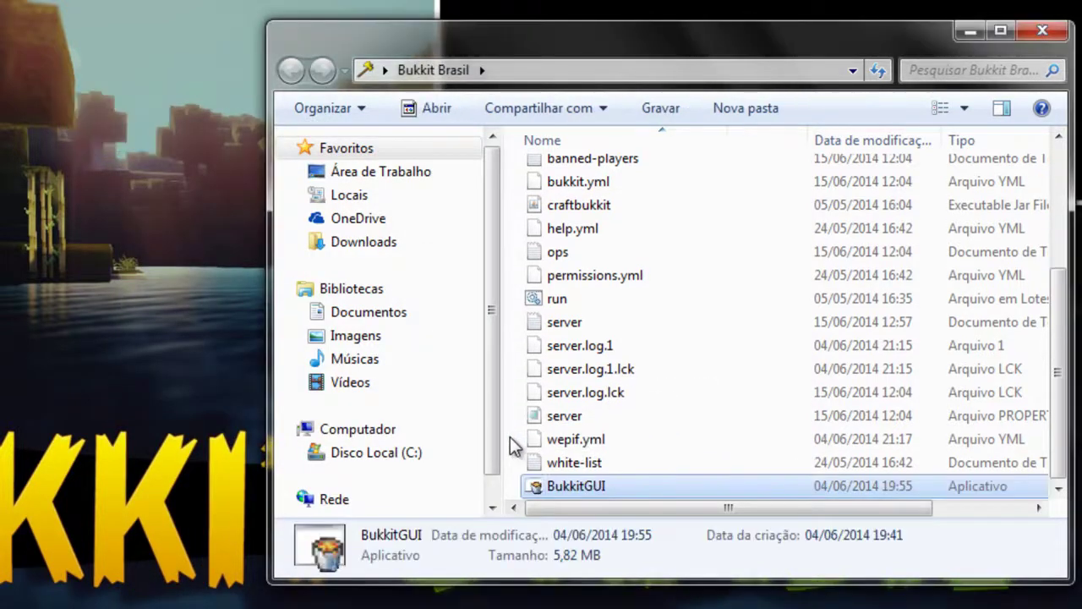
# Launch BukkitGUI from the Bukkit Brasil folder and ignore the available update.
pyautogui.rightClick(589, 487)
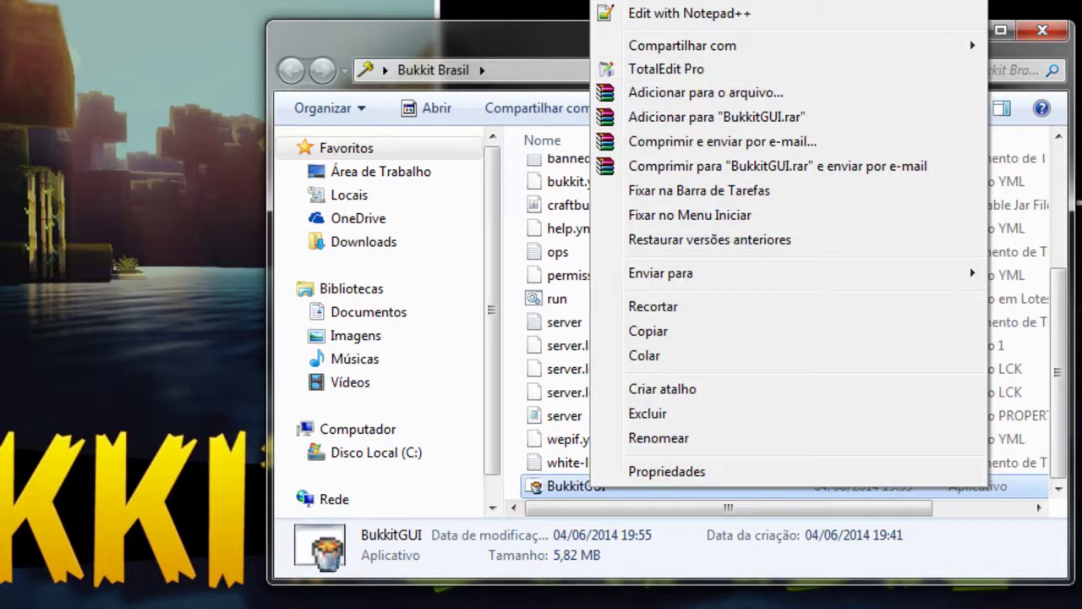
pyautogui.click(643, 1)
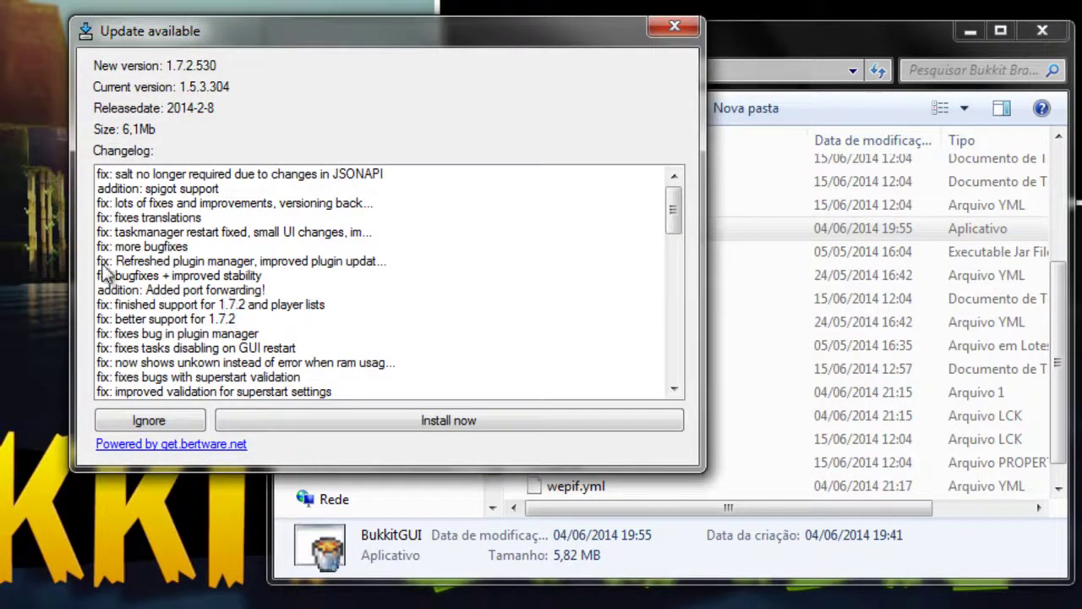
pyautogui.click(160, 418)
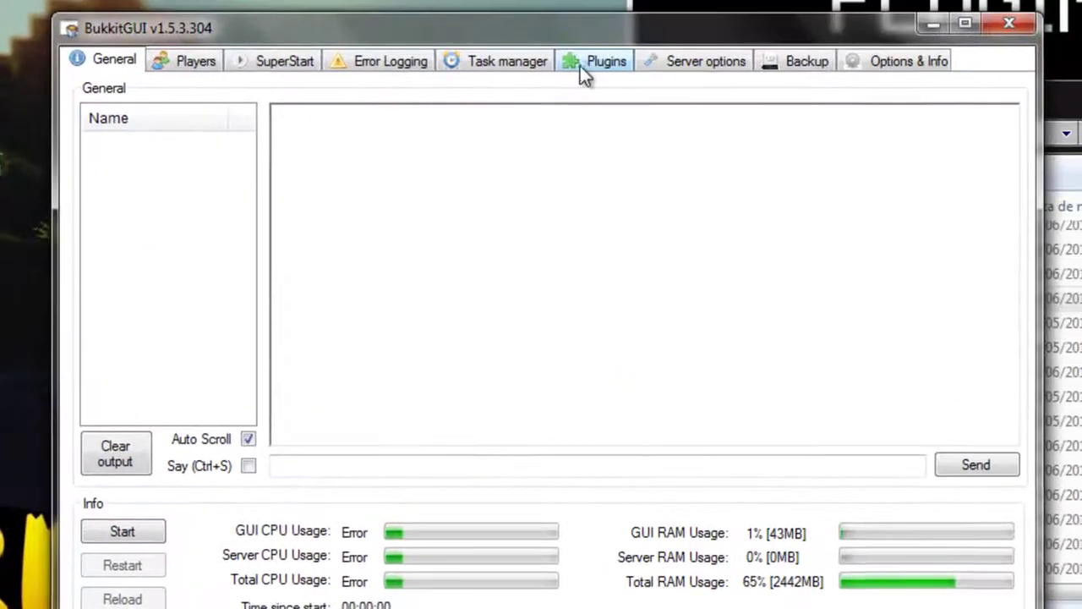
# Look through the server manager's pages and find the TeamPvp plugin among the installed plugins.
pyautogui.click(187, 70)
pyautogui.click(719, 69)
pyautogui.click(632, 74)
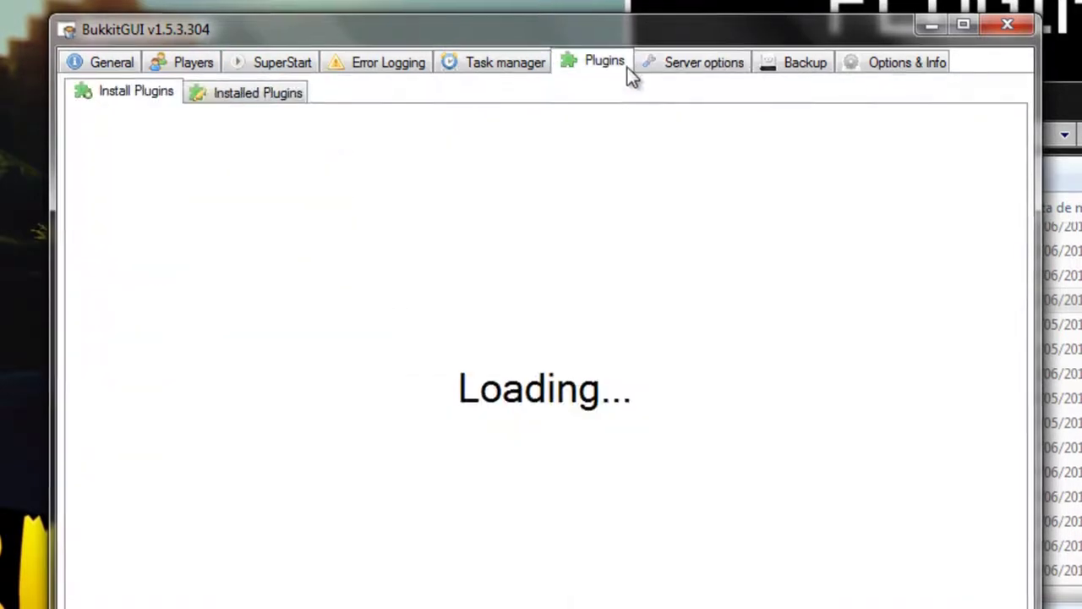
pyautogui.click(262, 76)
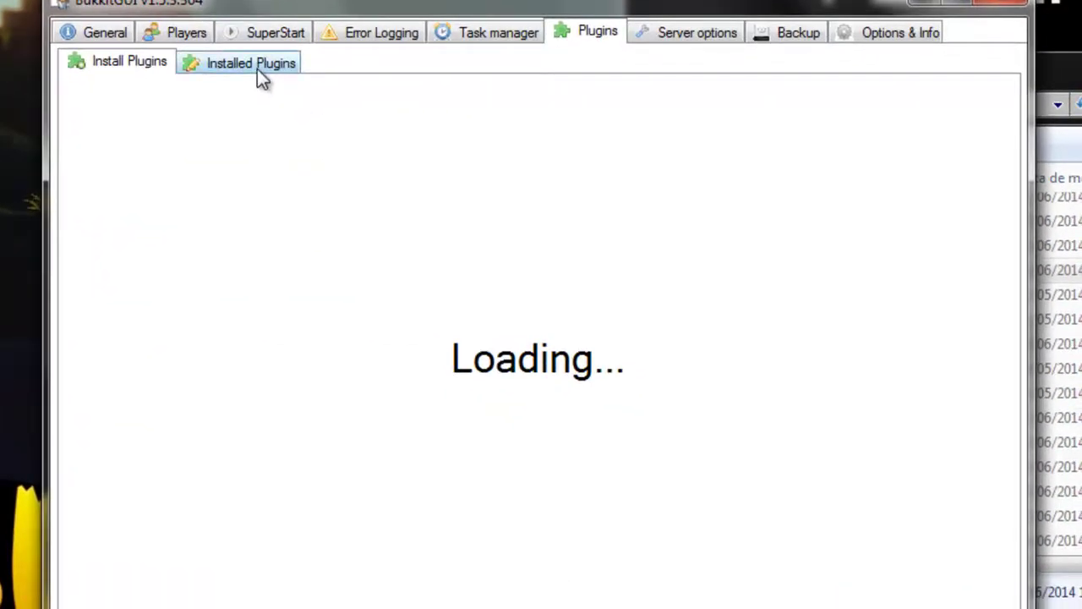
pyautogui.moveTo(211, 440); pyautogui.dragTo(382, 488)
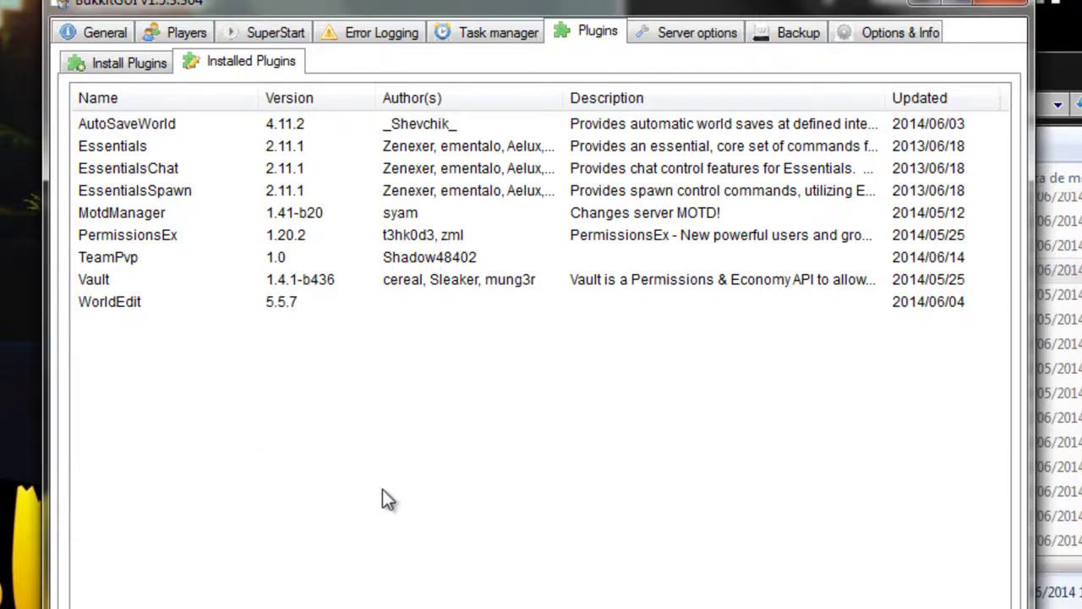
pyautogui.click(291, 257)
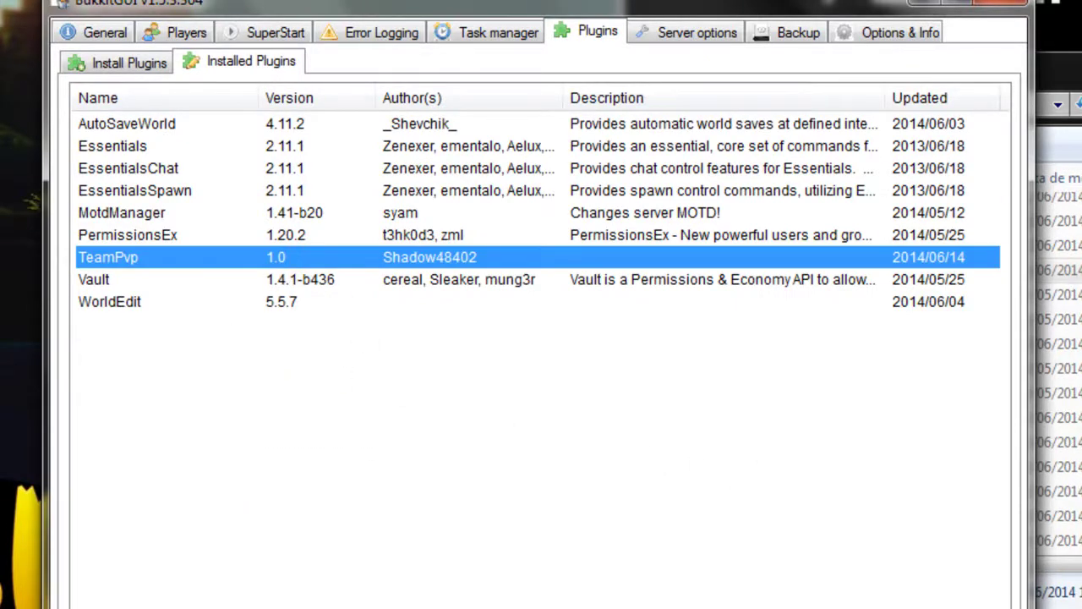
# Switch to the Bukkit Brasil folder in Windows Explorer and delete the TeamPvPv1.0 file from its plugins folder.
pyautogui.hotkey('alt', 'Tab')
pyautogui.scroll(5, 845, 381)
pyautogui.doubleClick(761, 310)
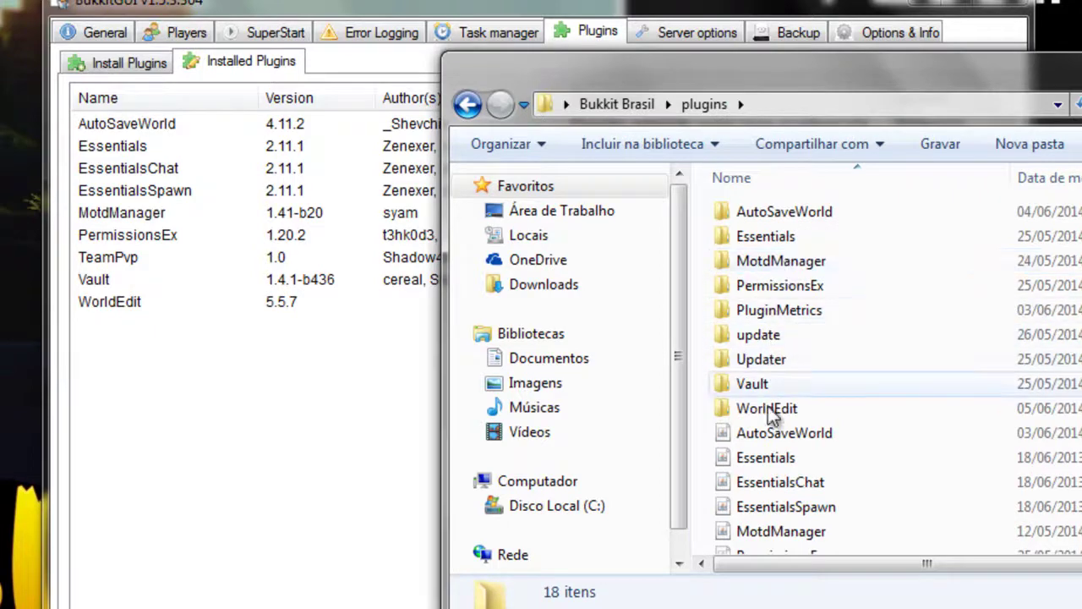
pyautogui.scroll(-2, 771, 423)
pyautogui.rightClick(777, 494)
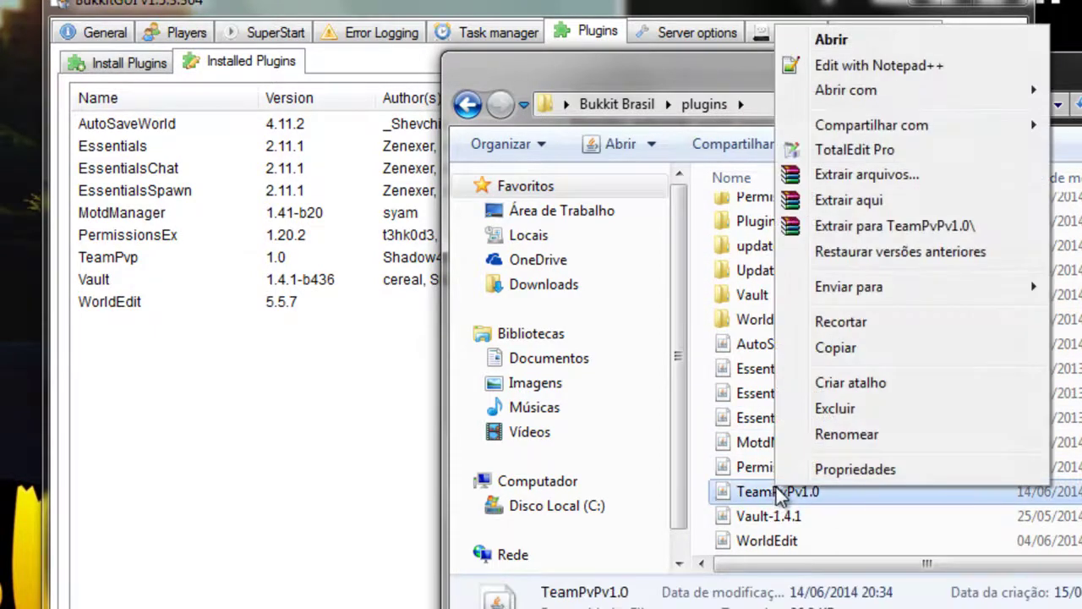
pyautogui.click(839, 411)
pyautogui.click(684, 392)
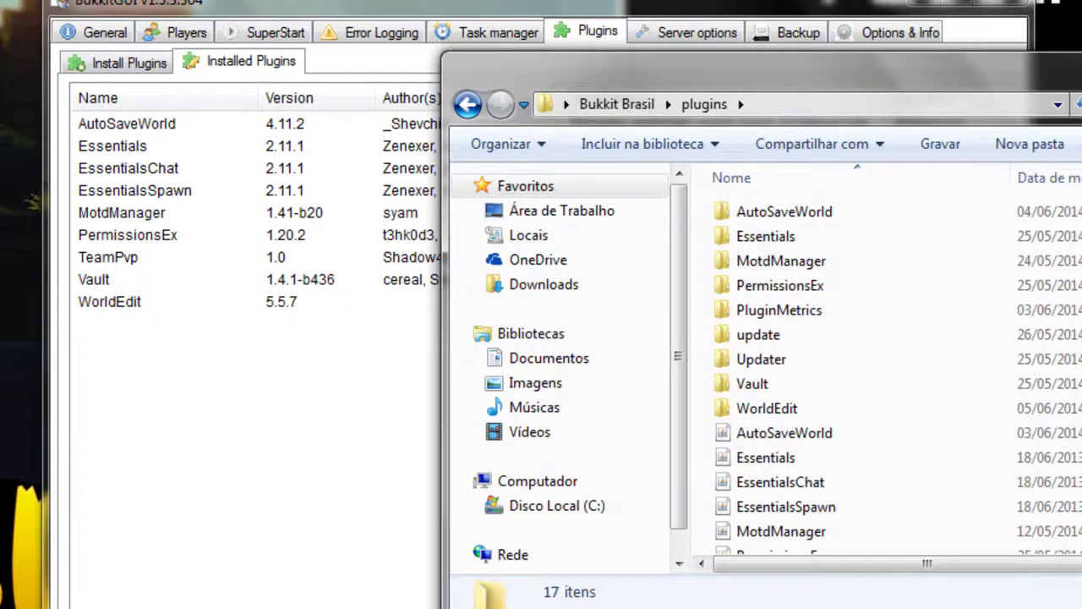
# Back in BukkitGUI, try to remove the TeamPvp plugin and refresh the installed plugins list.
pyautogui.click(613, 34)
pyautogui.click(532, 34)
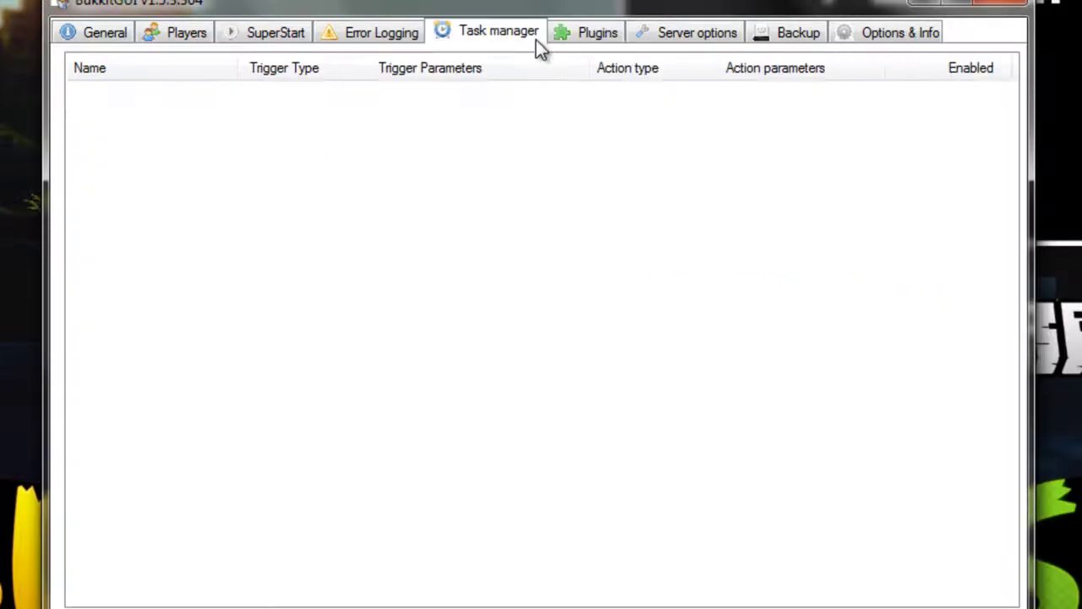
pyautogui.click(583, 32)
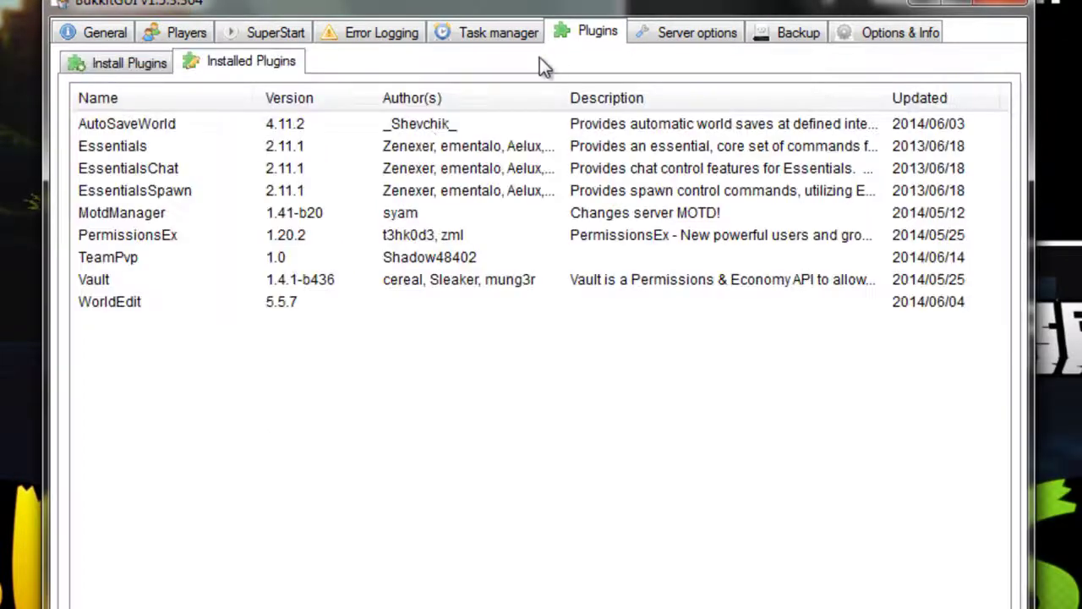
pyautogui.rightClick(119, 254)
pyautogui.click(181, 372)
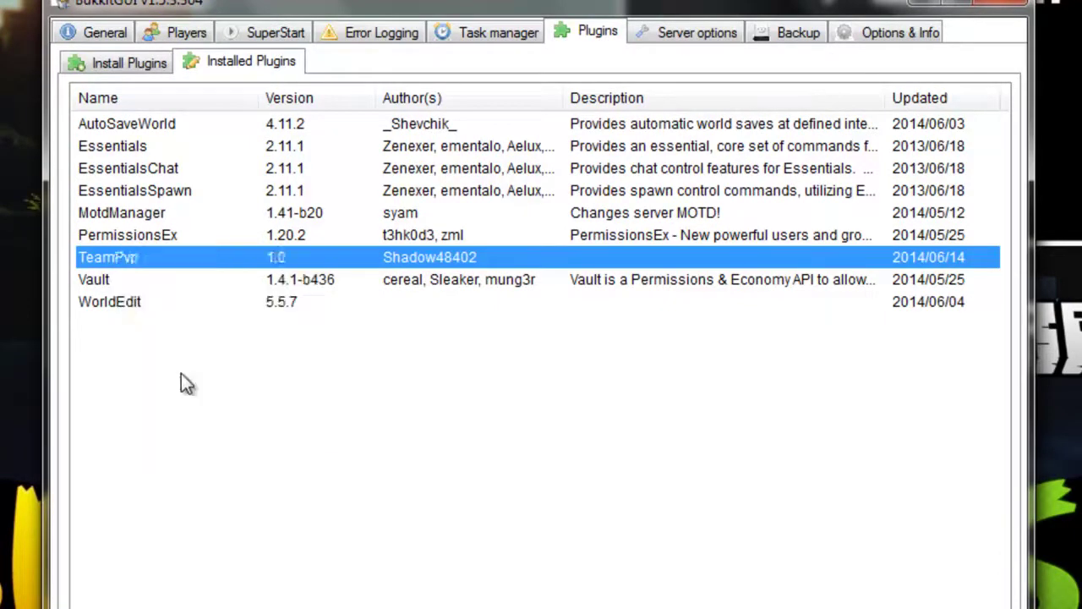
pyautogui.click(551, 384)
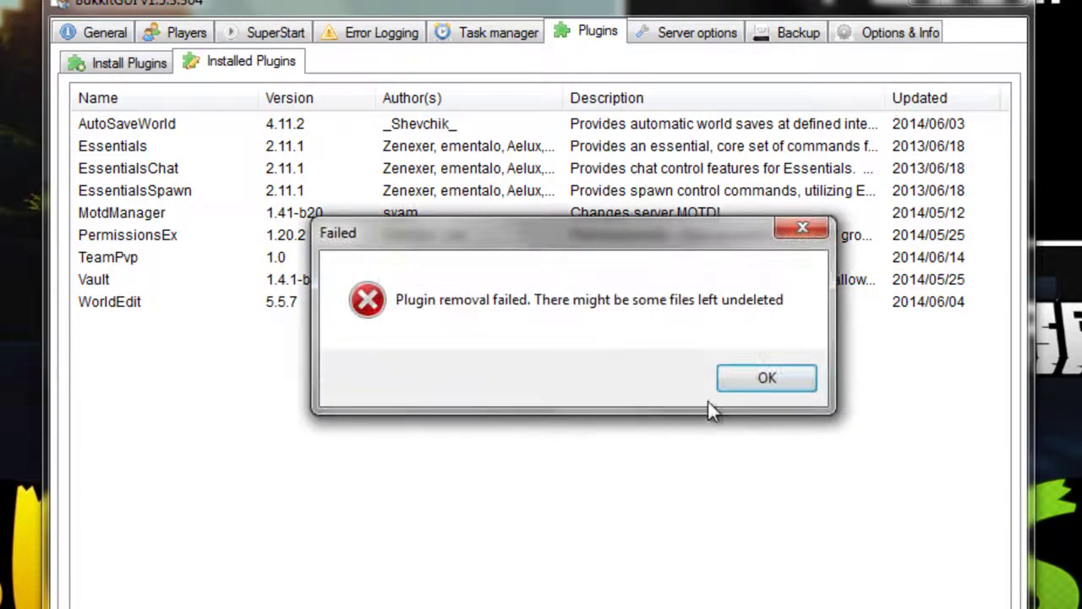
pyautogui.click(794, 382)
pyautogui.rightClick(629, 391)
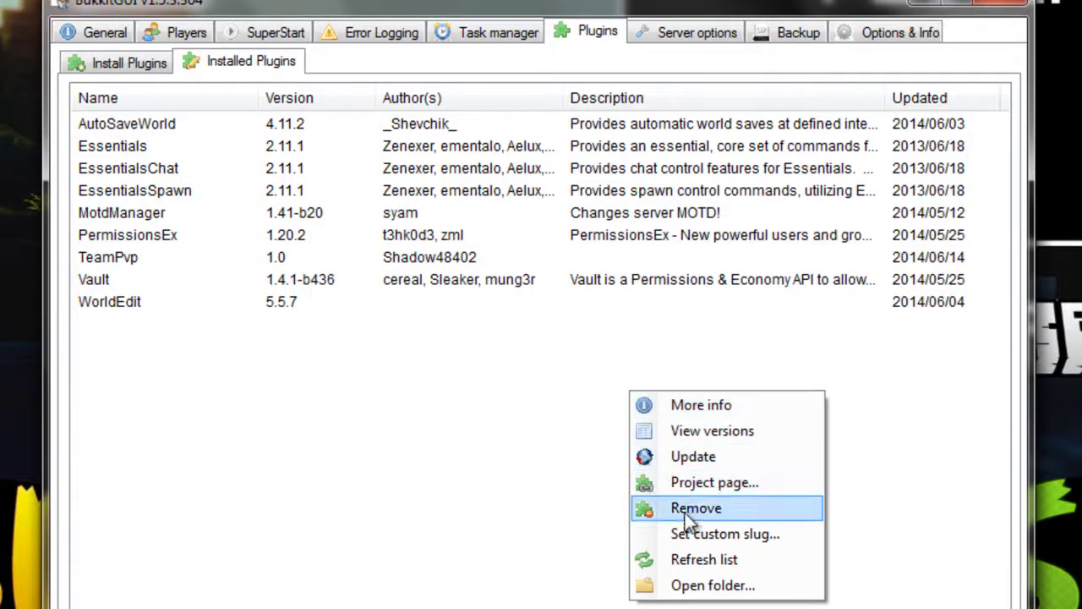
pyautogui.click(693, 556)
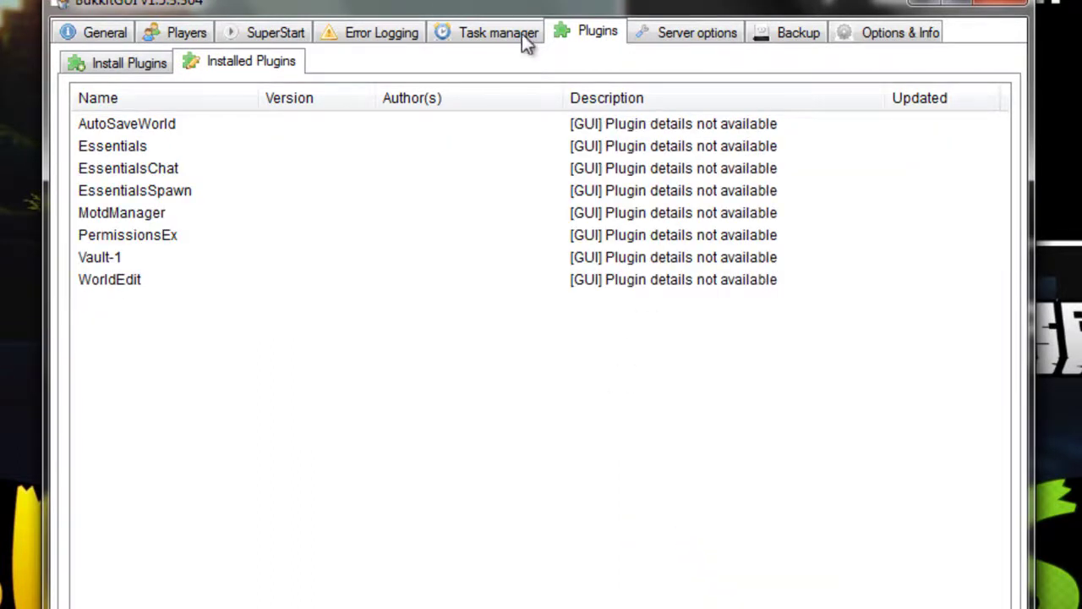
# Review the whole list of server properties in the server options.
pyautogui.click(664, 36)
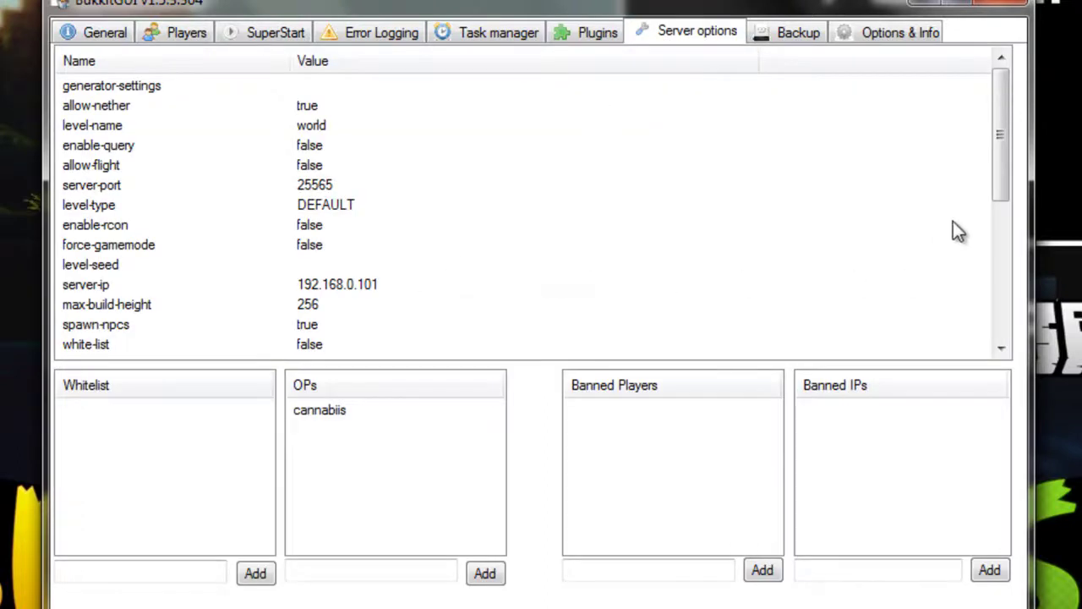
pyautogui.click(1002, 212)
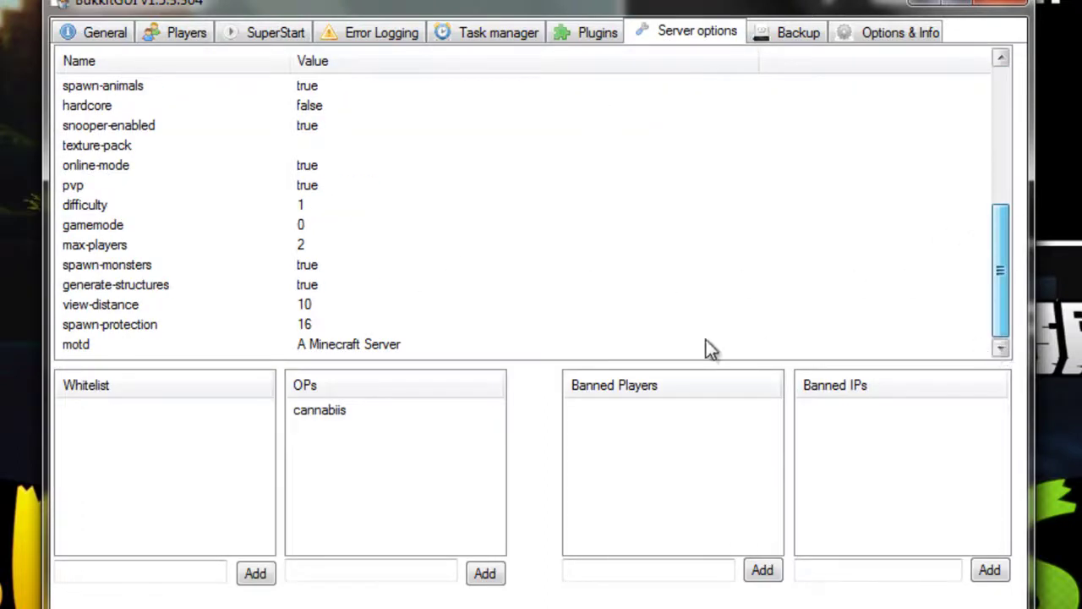
pyautogui.click(364, 575)
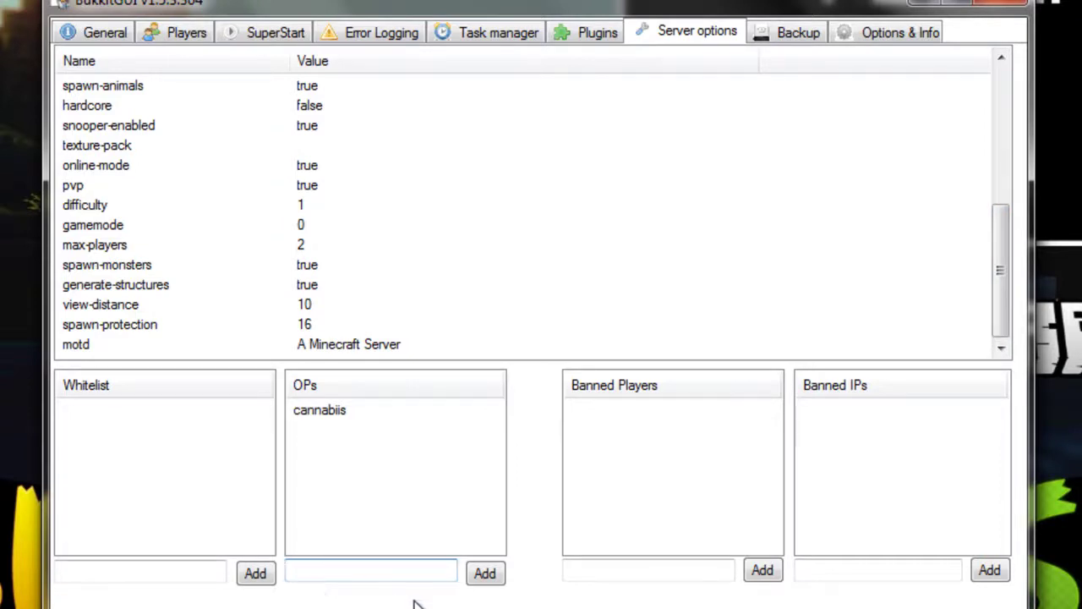
pyautogui.write('ggggg')
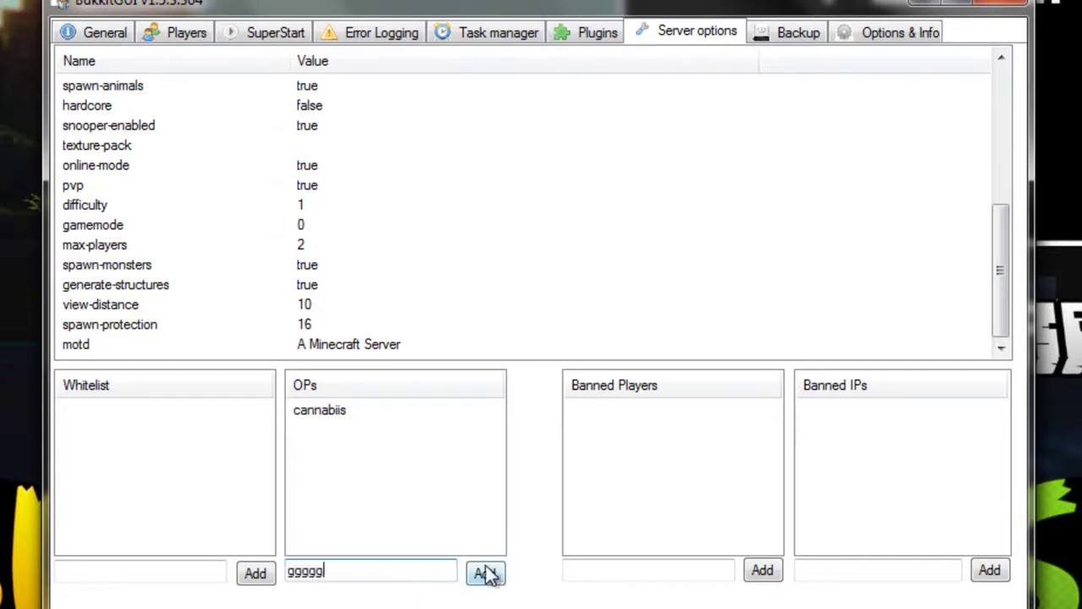
pyautogui.click(164, 575)
pyautogui.write('gg')
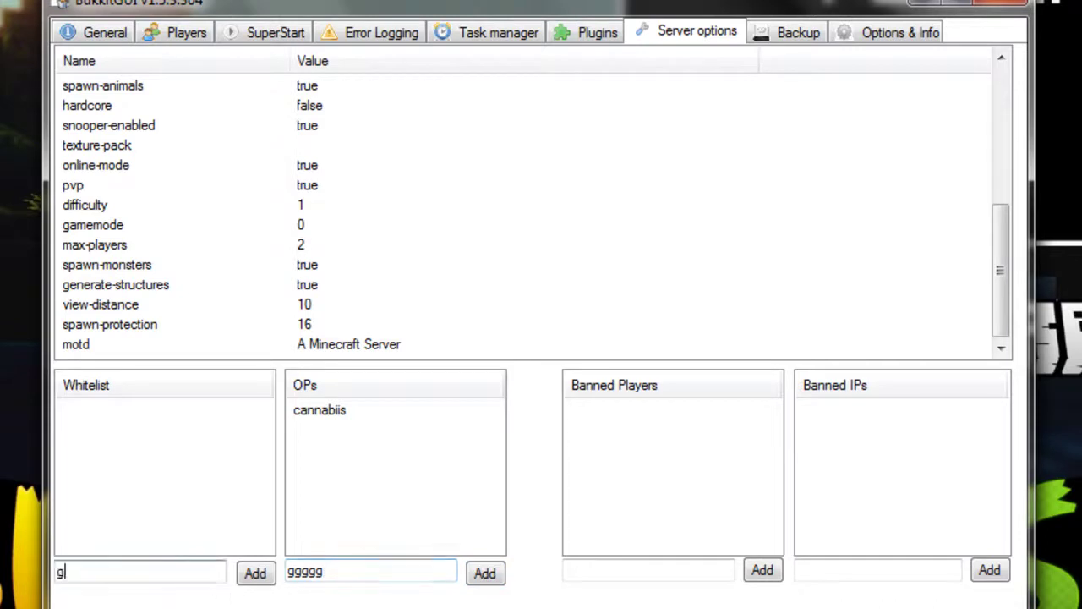
pyautogui.click(649, 569)
pyautogui.write('gg')
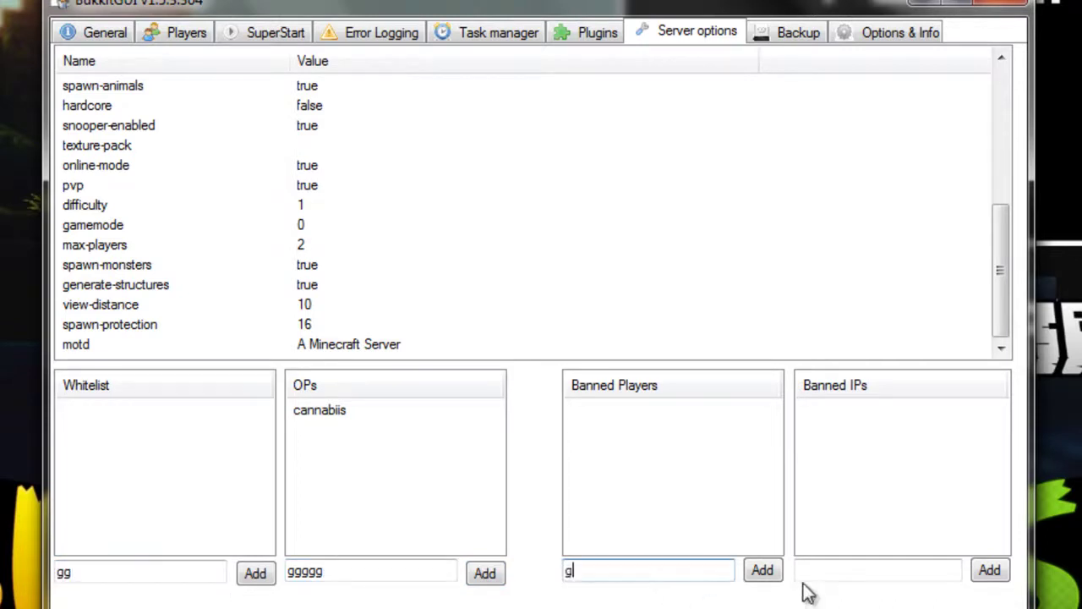
pyautogui.click(833, 569)
pyautogui.doubleClick(644, 570)
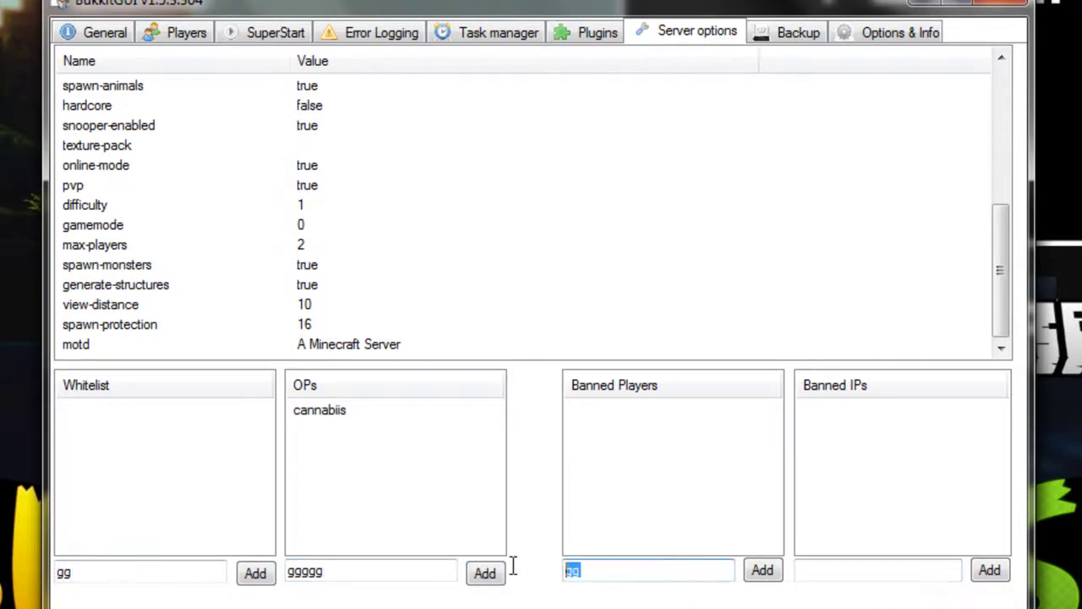
pyautogui.press('BackSpace')
pyautogui.doubleClick(315, 572)
pyautogui.press('BackSpace')
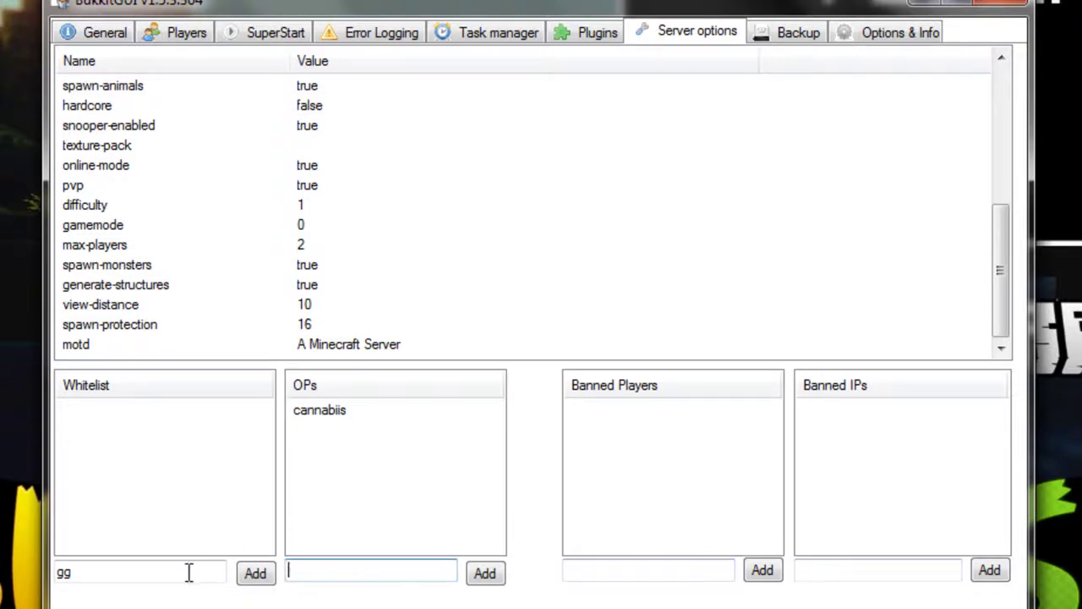
pyautogui.doubleClick(189, 572)
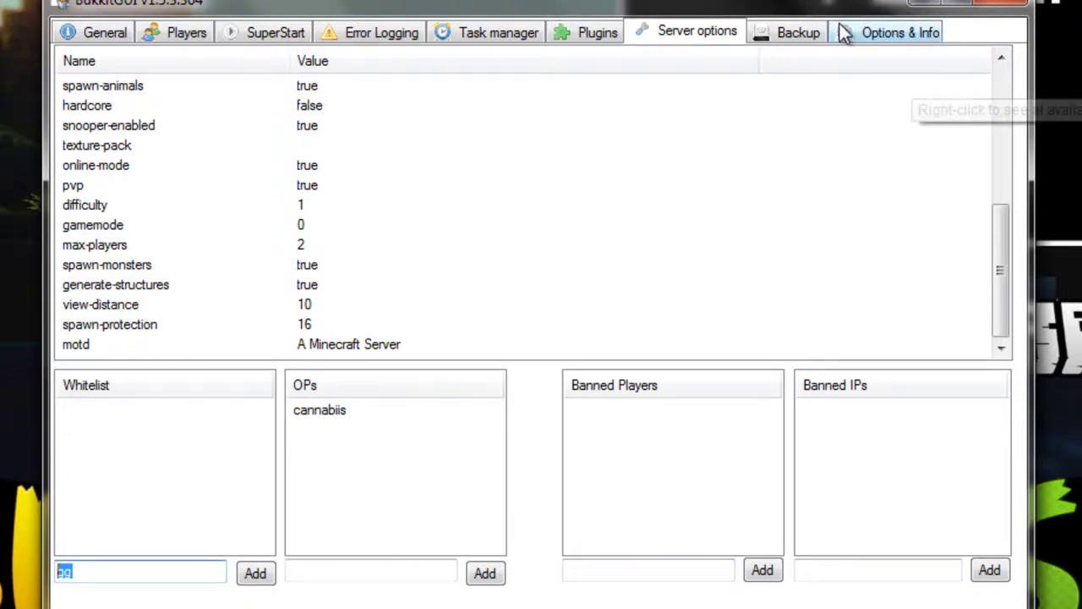
# Examine the backup page and the BukkitGUI options and computer information.
pyautogui.click(794, 32)
pyautogui.click(850, 35)
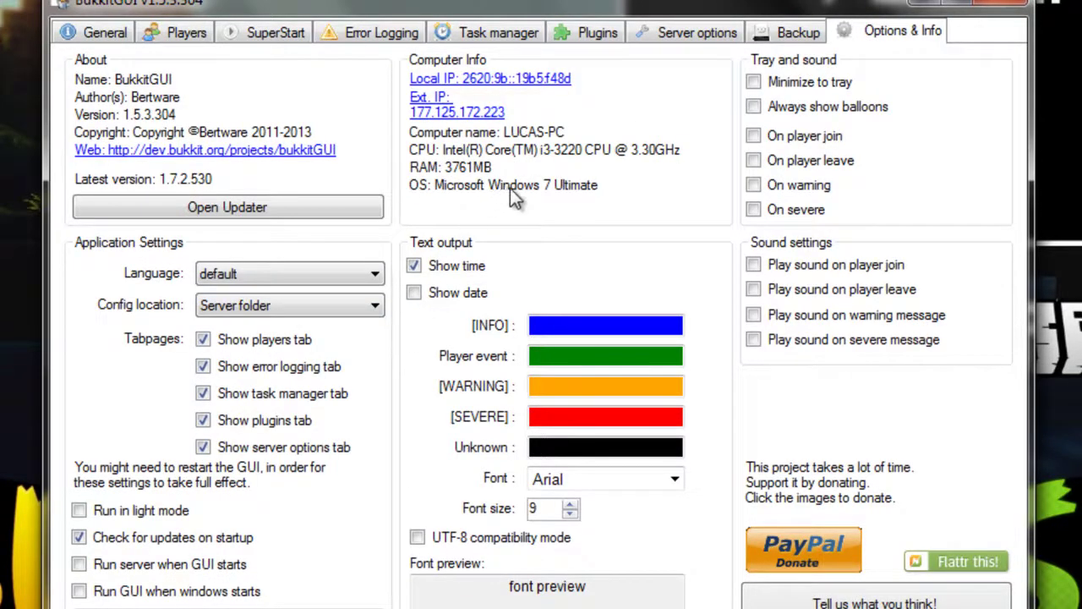
# Look over the backup, application options, server options, task manager, server start and player pages.
pyautogui.click(765, 31)
pyautogui.click(845, 31)
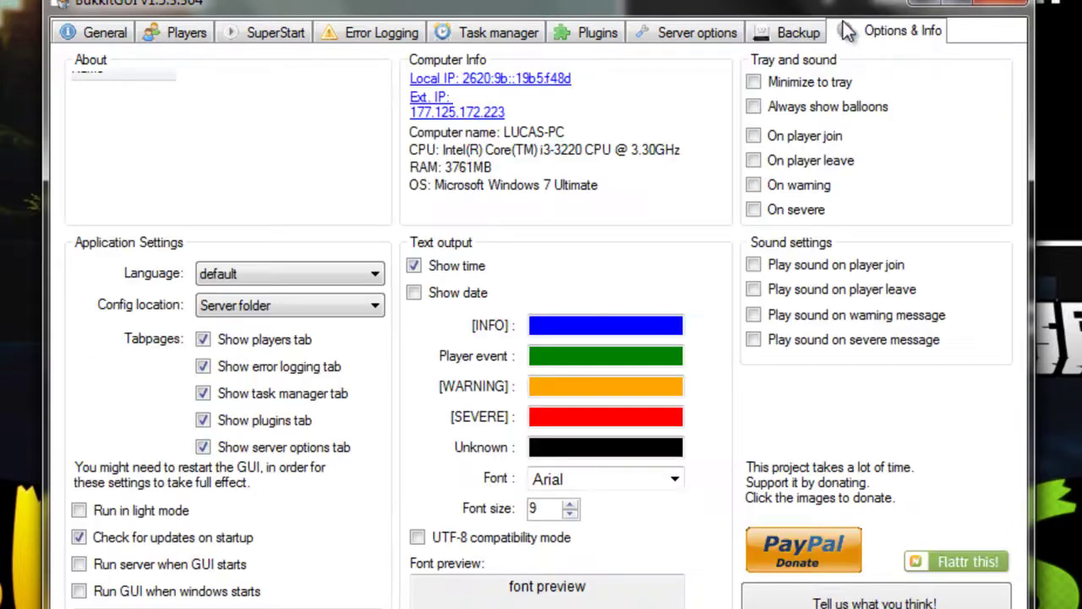
pyautogui.click(765, 31)
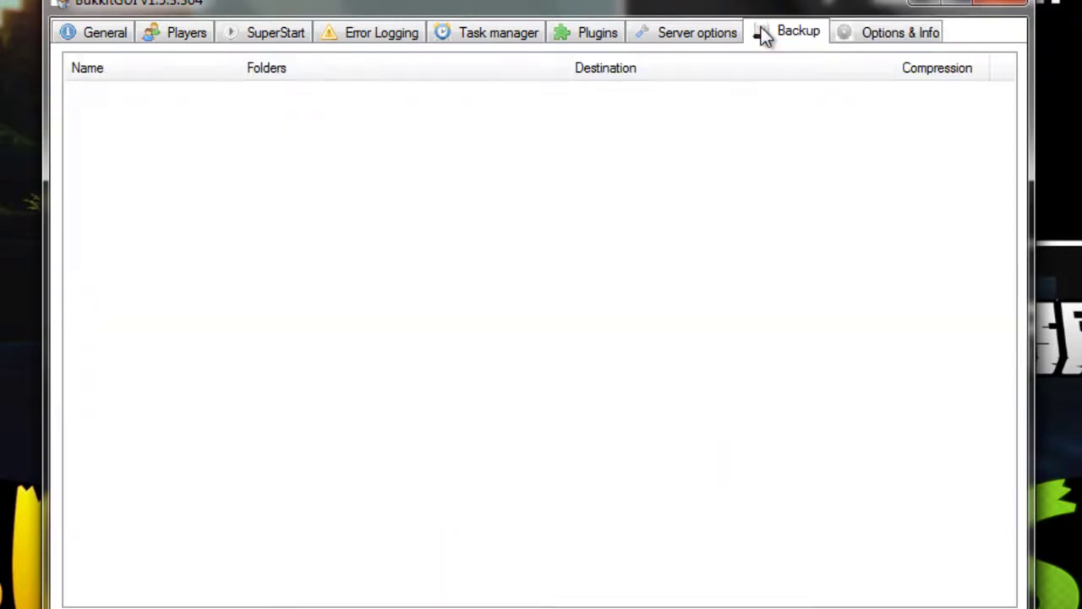
pyautogui.click(715, 32)
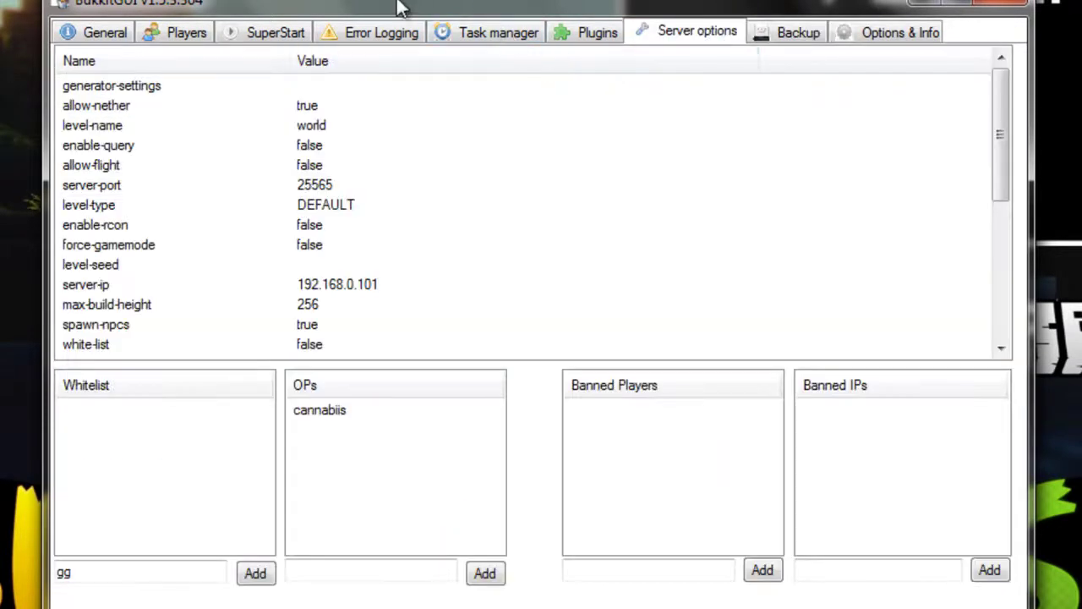
pyautogui.click(457, 36)
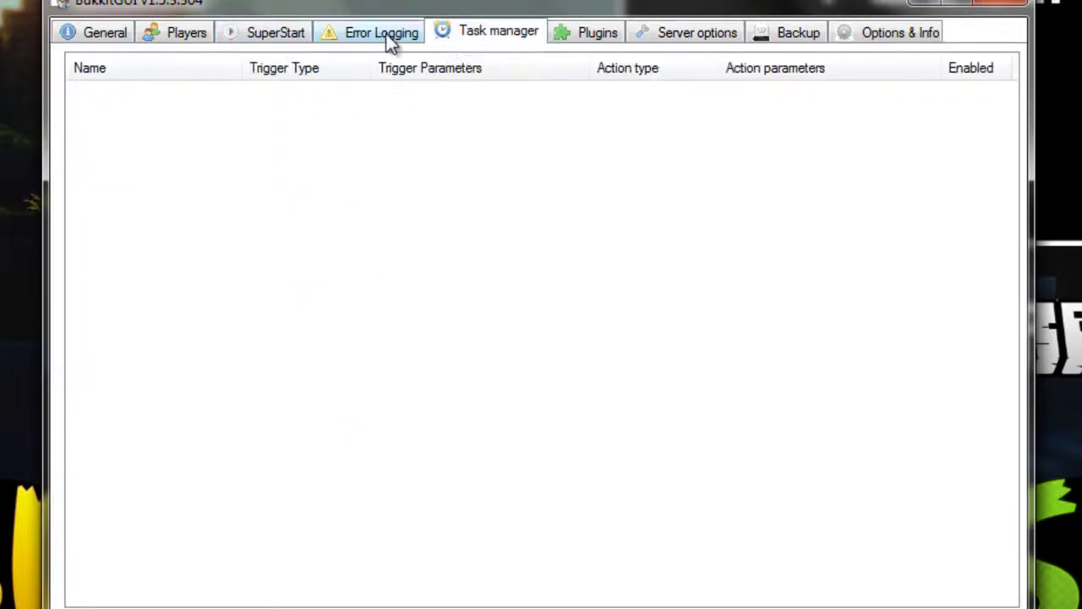
pyautogui.click(300, 35)
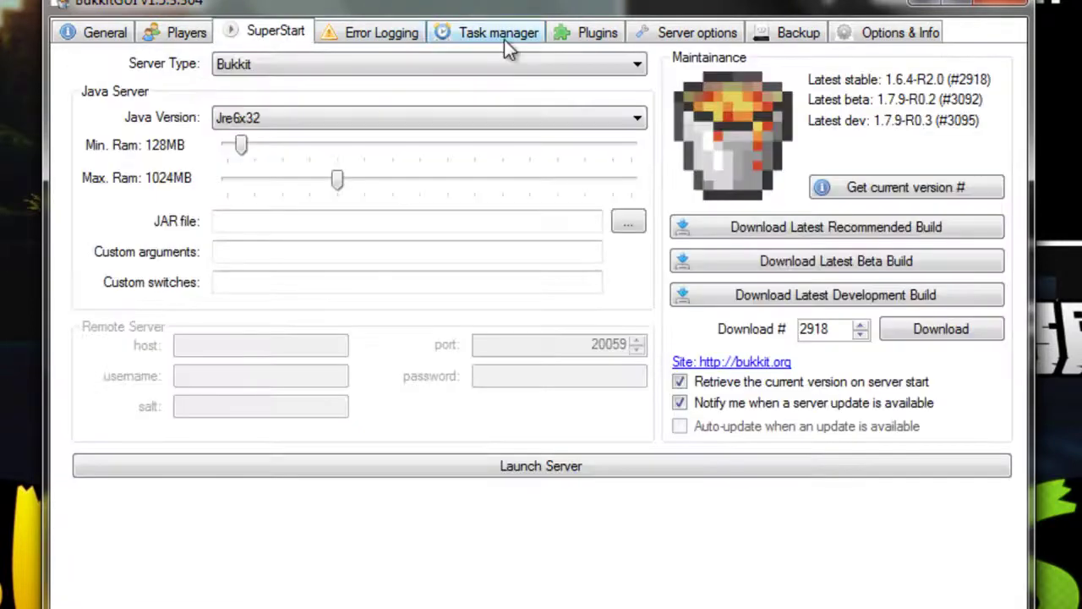
pyautogui.click(199, 36)
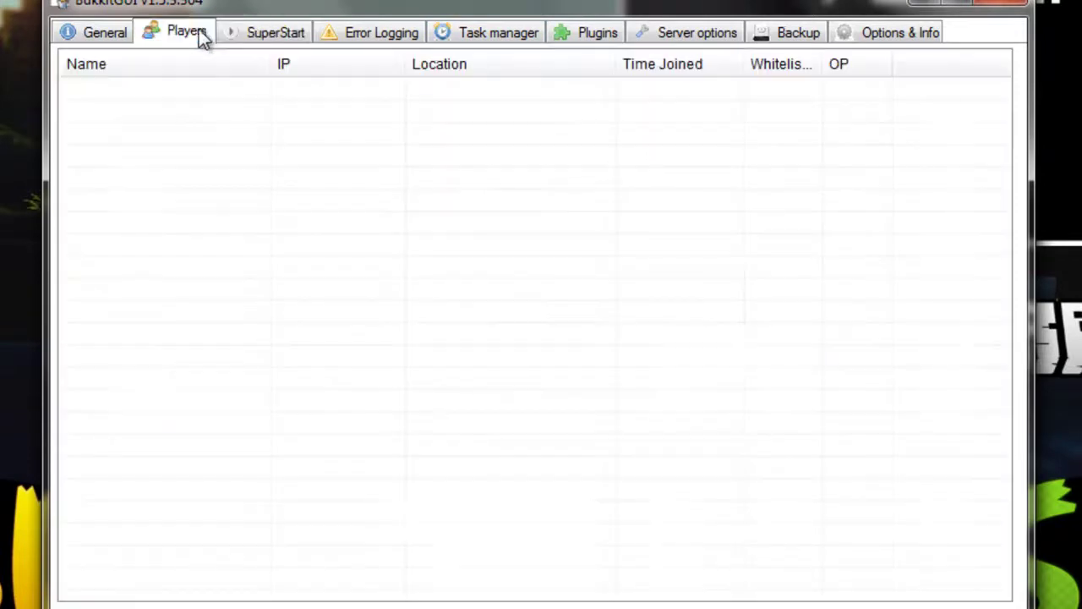
# In the SuperStart settings, keep Bukkit as the server type and set the Java version to Jre7x64.
pyautogui.click(225, 38)
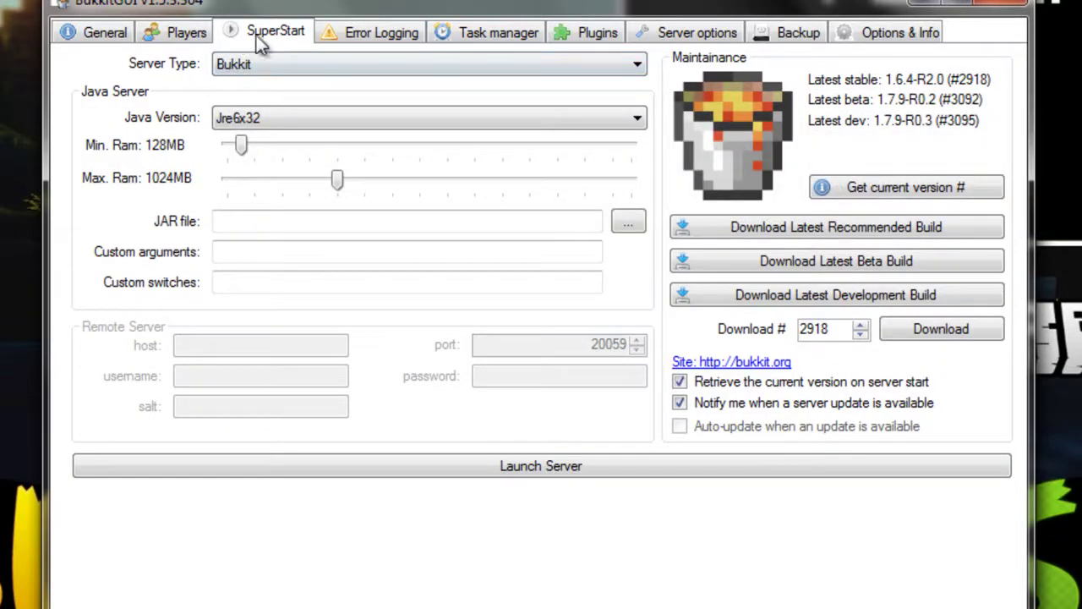
pyautogui.click(265, 61)
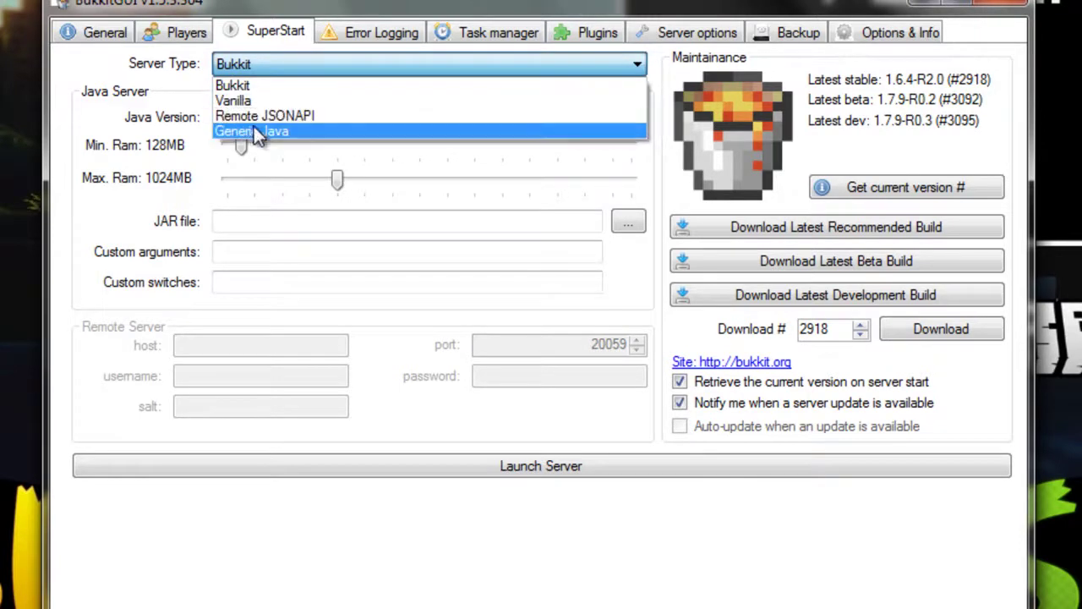
pyautogui.click(276, 86)
pyautogui.click(310, 120)
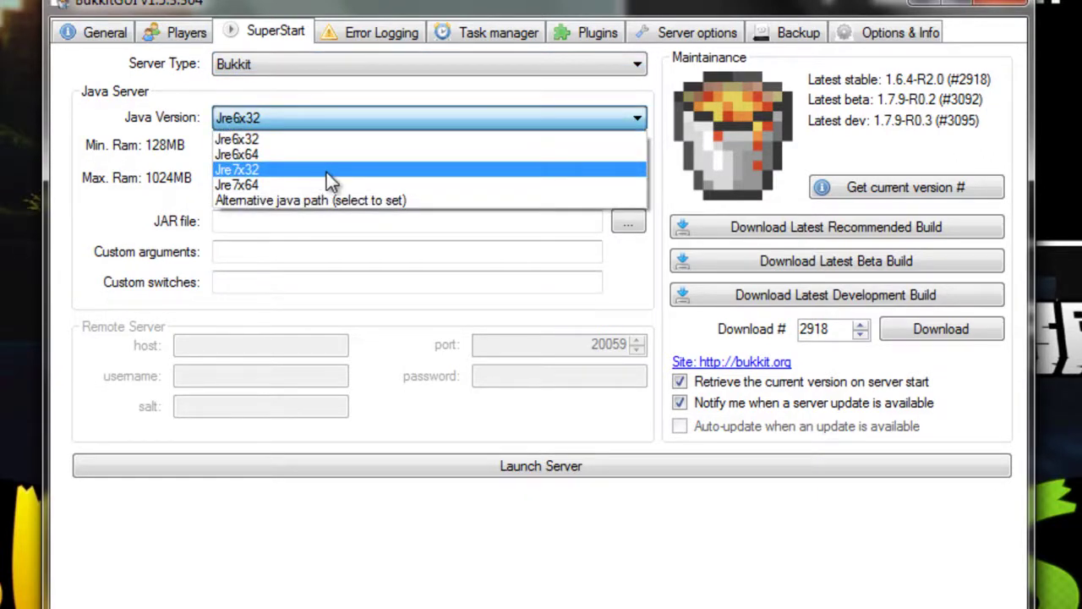
pyautogui.click(252, 185)
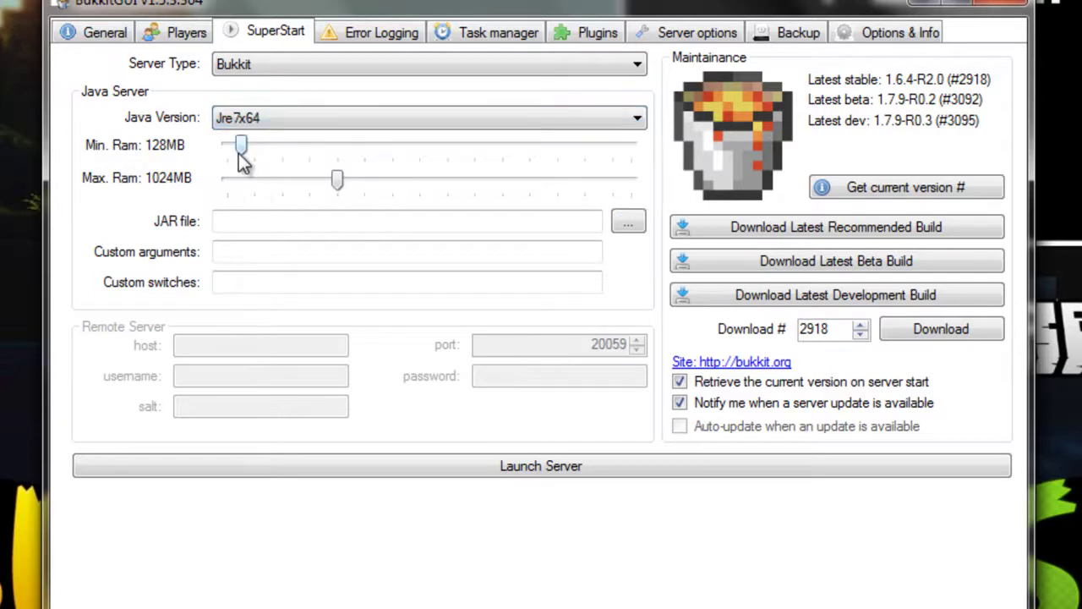
# Set the Java server's minimum RAM to about 283 MB and its maximum RAM to about 1036 MB.
pyautogui.moveTo(338, 181); pyautogui.dragTo(693, 188)
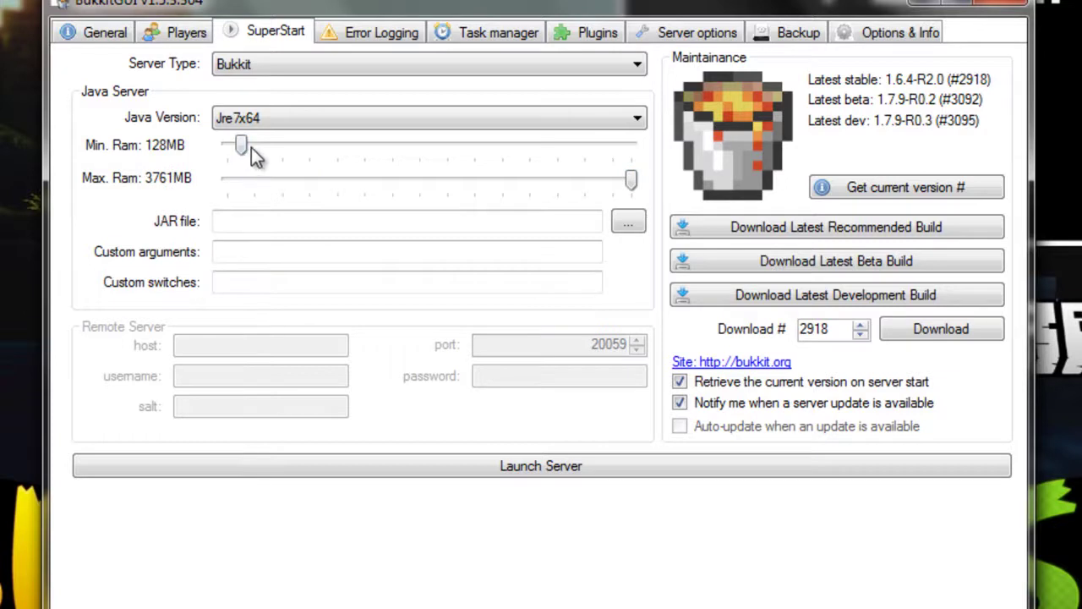
pyautogui.moveTo(242, 147); pyautogui.dragTo(645, 154)
pyautogui.moveTo(399, 149); pyautogui.dragTo(273, 169)
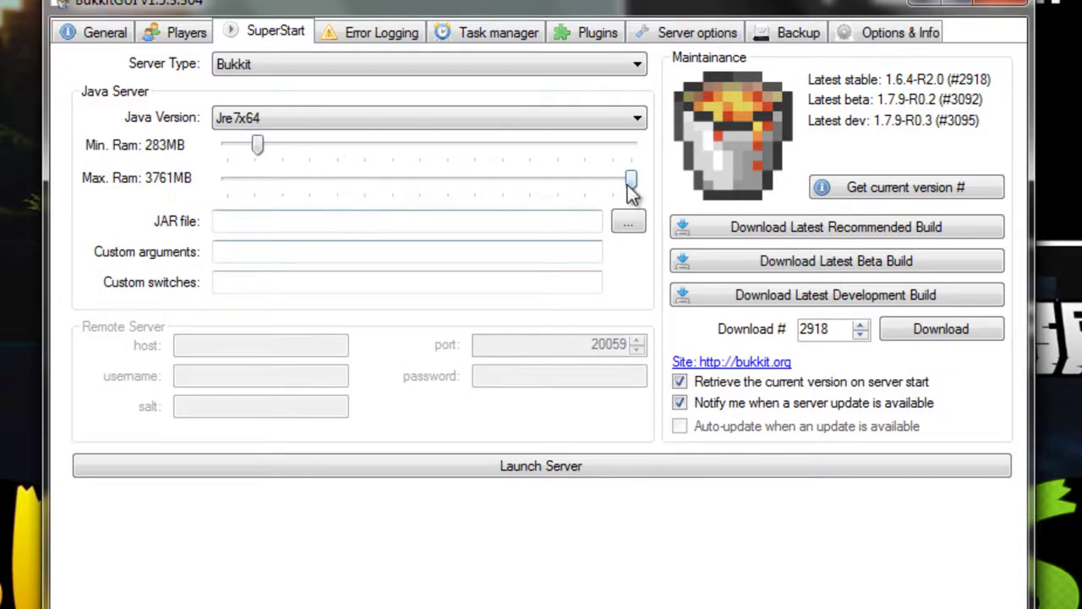
pyautogui.moveTo(630, 189); pyautogui.dragTo(338, 203)
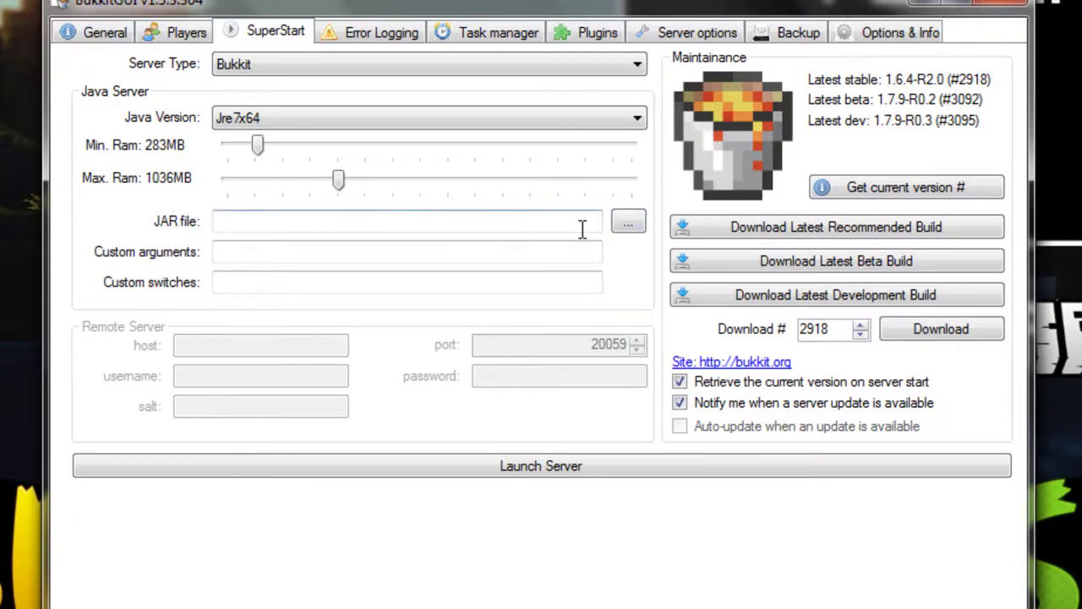
# Choose craftbukkit.jar from the Bukkit Brasil folder as the server's JAR file.
pyautogui.click(627, 223)
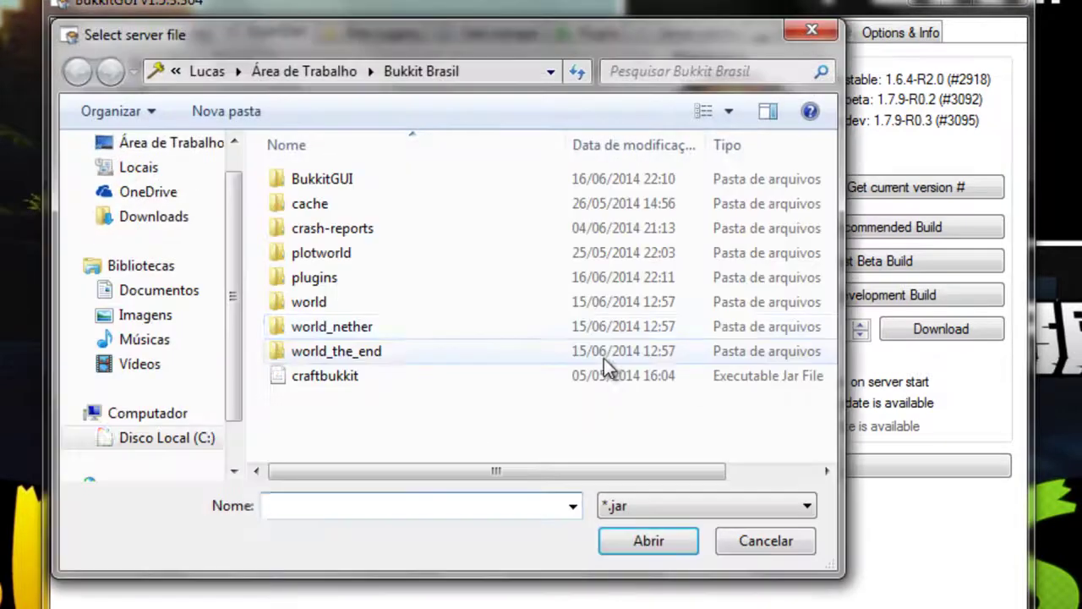
pyautogui.click(311, 377)
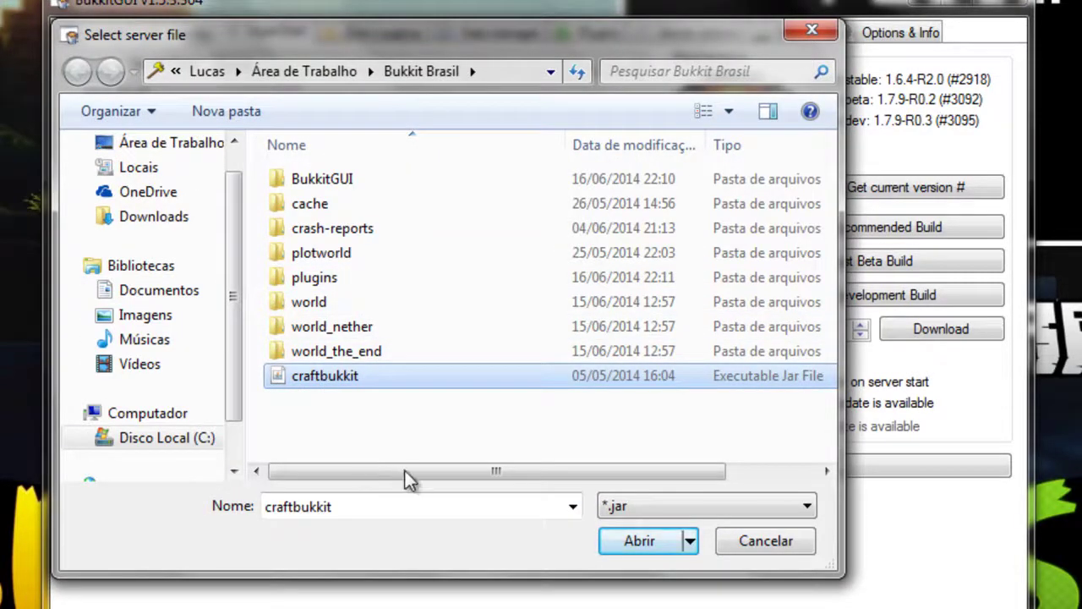
pyautogui.moveTo(404, 477); pyautogui.dragTo(329, 411)
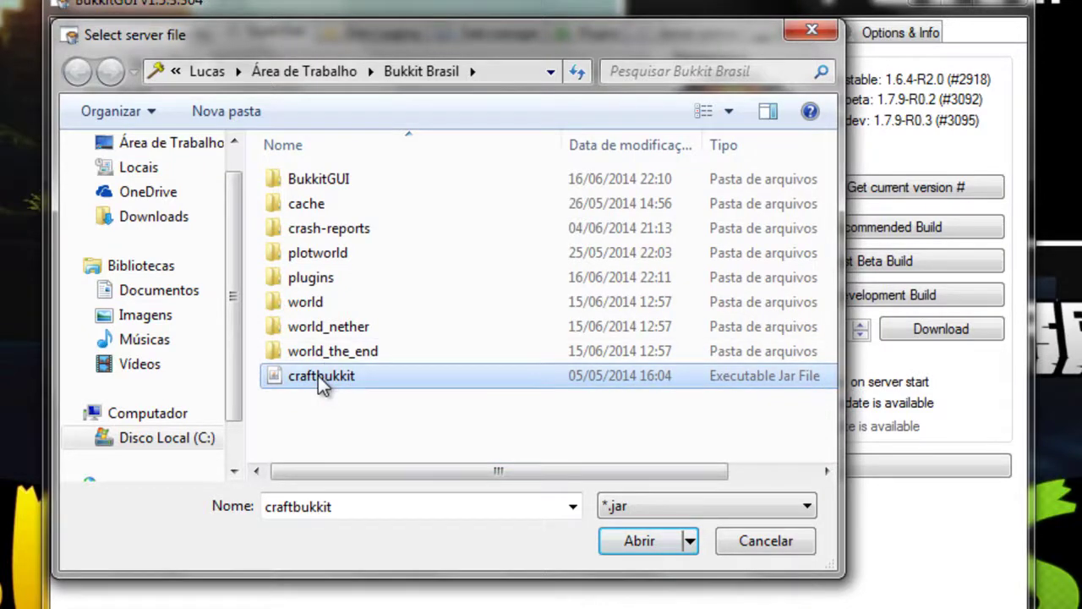
pyautogui.doubleClick(318, 376)
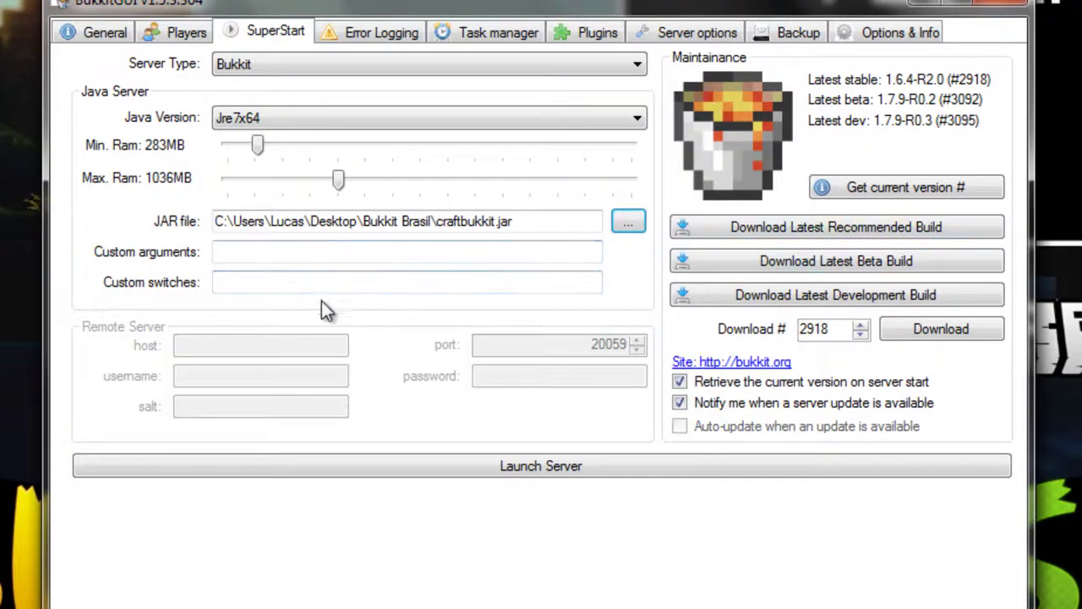
# Start the server and decline the automatic update to Bukkit 1.6.4-R2.0.
pyautogui.click(122, 34)
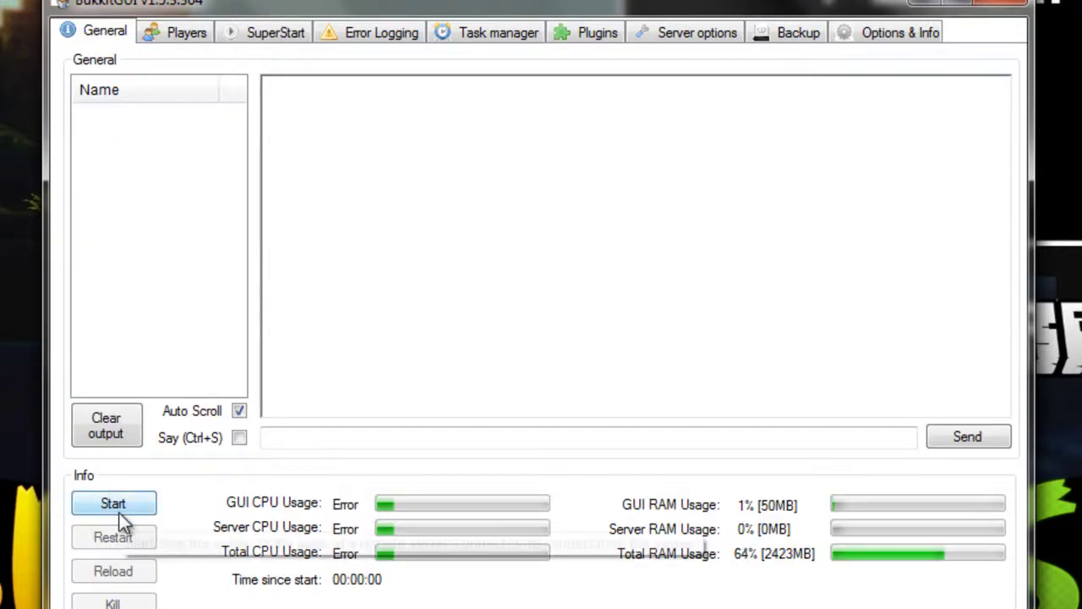
pyautogui.click(144, 512)
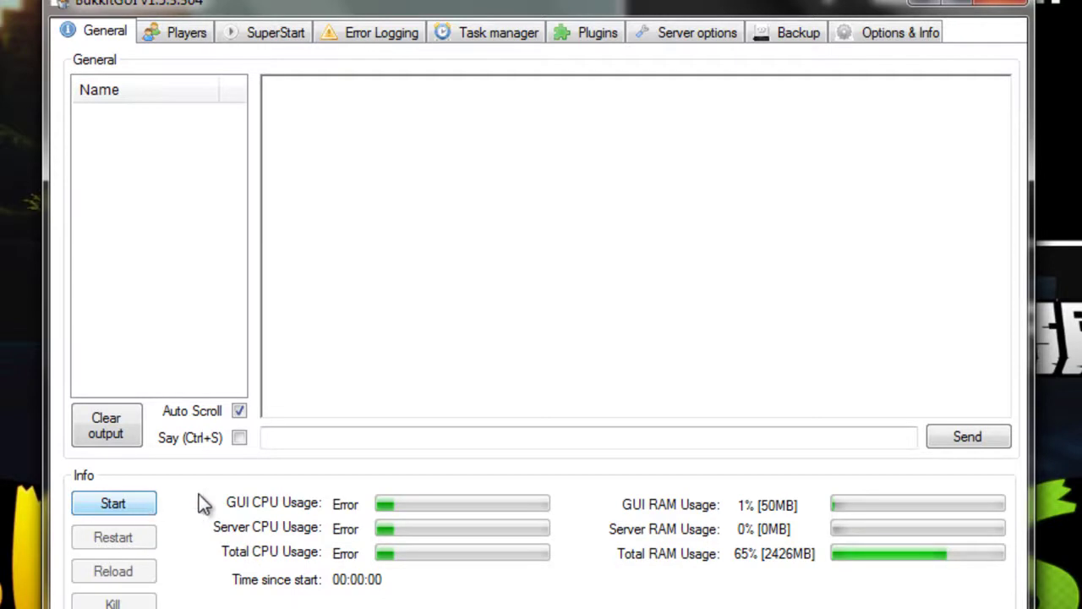
pyautogui.click(113, 505)
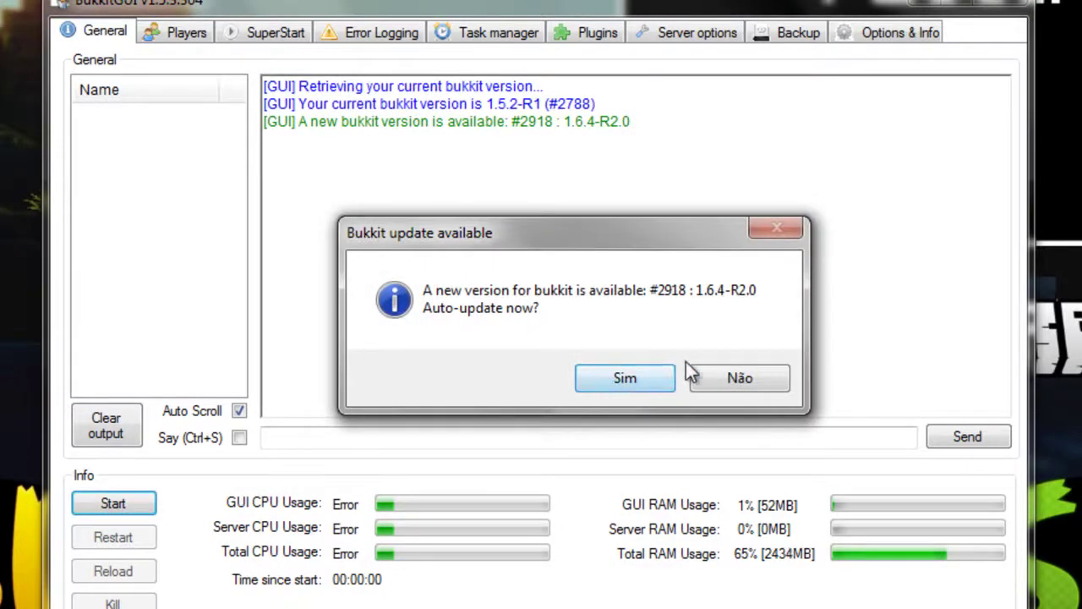
pyautogui.click(713, 377)
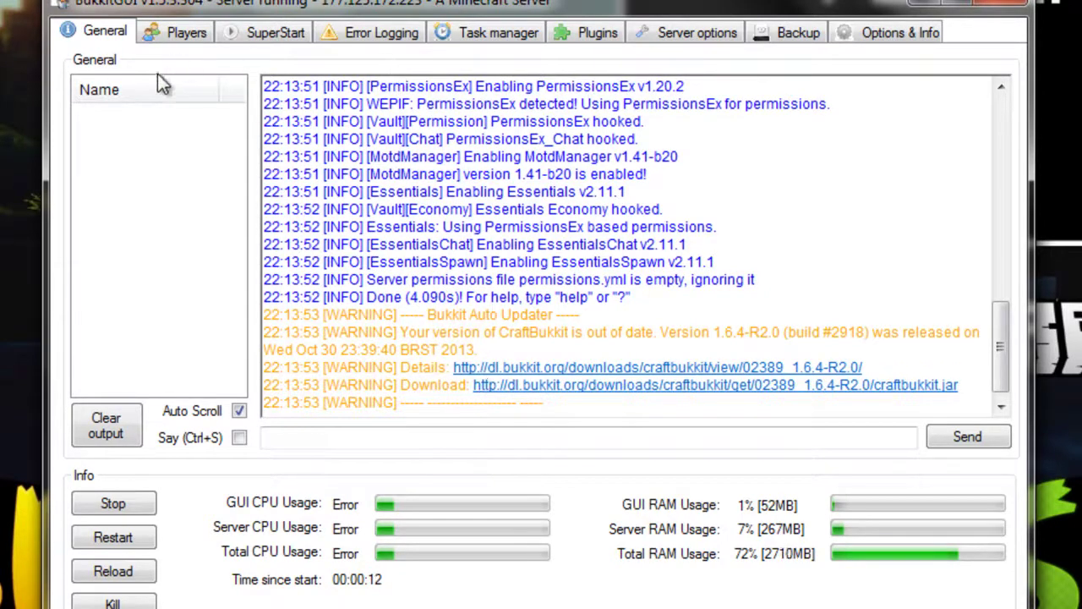
# Examine the warning entries in the error log of the running server.
pyautogui.click(343, 42)
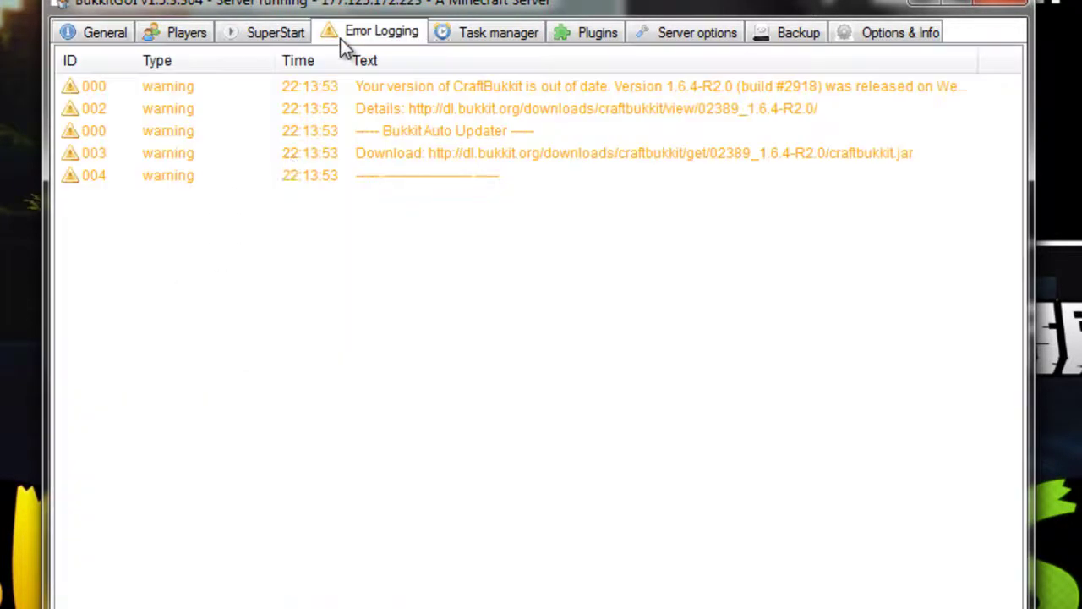
pyautogui.click(195, 173)
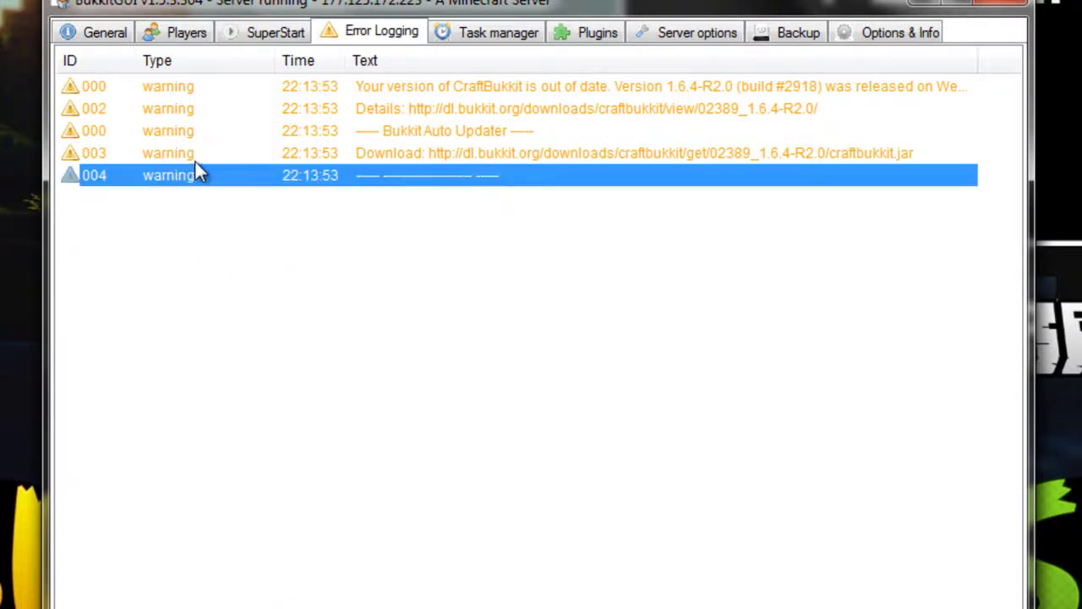
pyautogui.click(234, 263)
pyautogui.click(193, 175)
pyautogui.click(236, 596)
pyautogui.moveTo(236, 596); pyautogui.dragTo(145, 156)
pyautogui.click(177, 560)
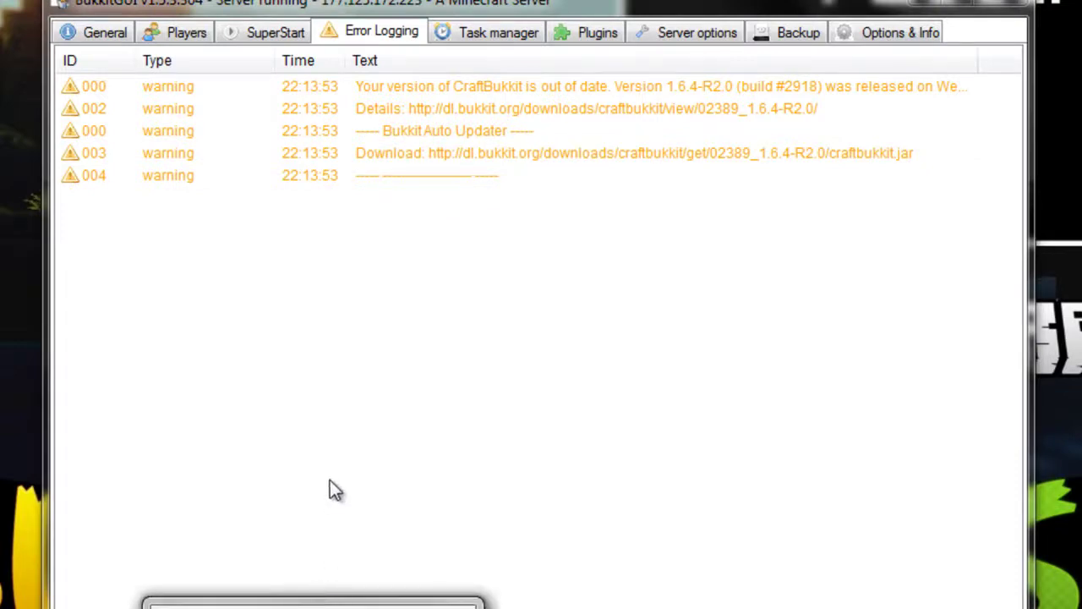
pyautogui.moveTo(251, 239); pyautogui.dragTo(186, 126)
# Compare the console output with the error log and read through the server's startup messages.
pyautogui.click(105, 32)
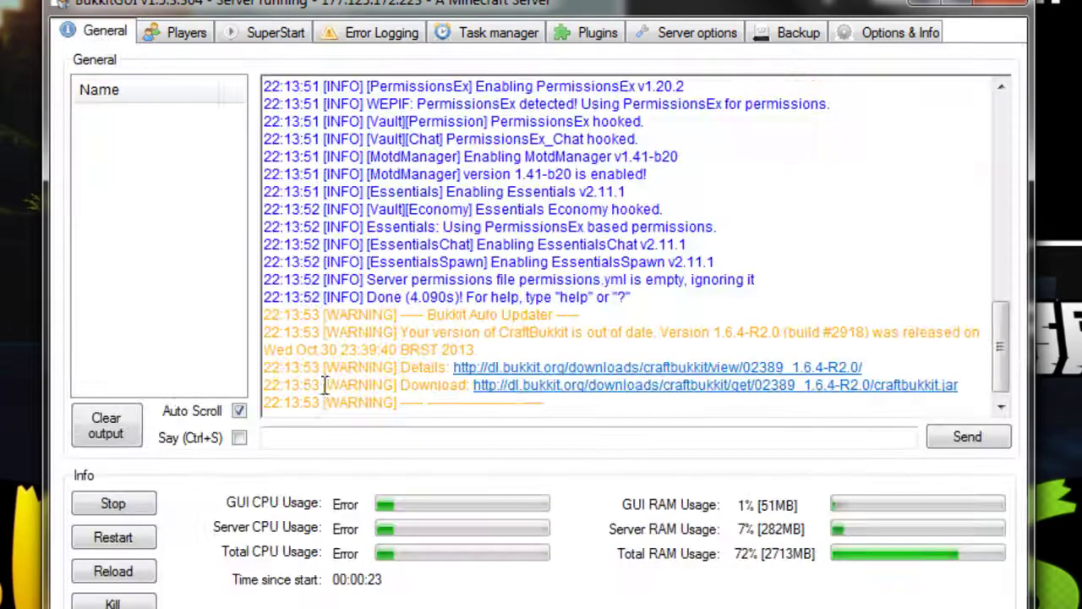
pyautogui.click(379, 34)
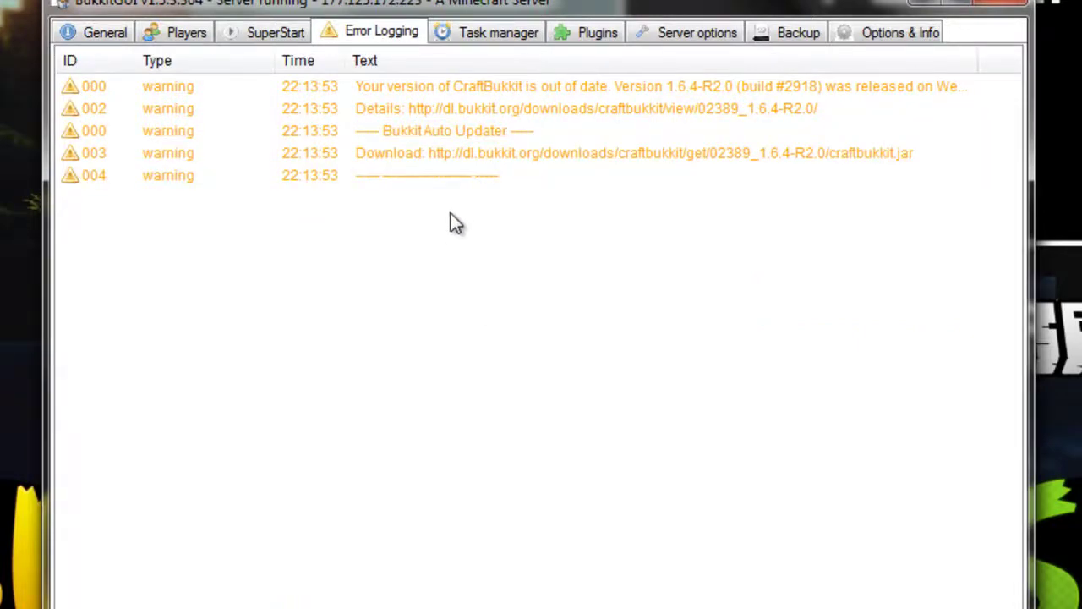
pyautogui.click(225, 35)
pyautogui.click(203, 33)
pyautogui.click(120, 38)
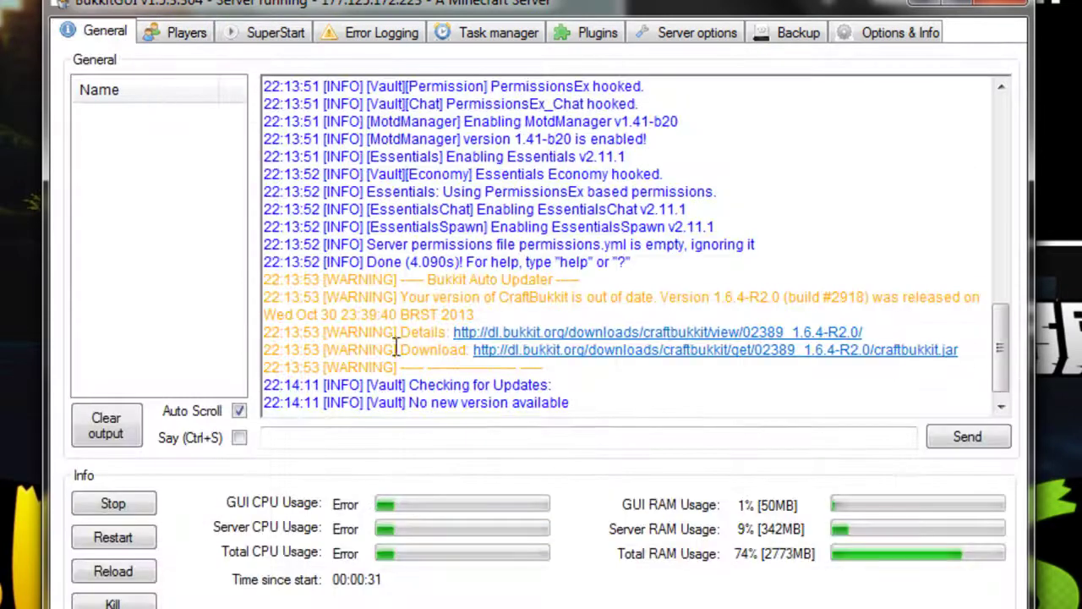
pyautogui.moveTo(368, 402); pyautogui.dragTo(514, 402)
pyautogui.click(494, 390)
pyautogui.scroll(1, 488, 387)
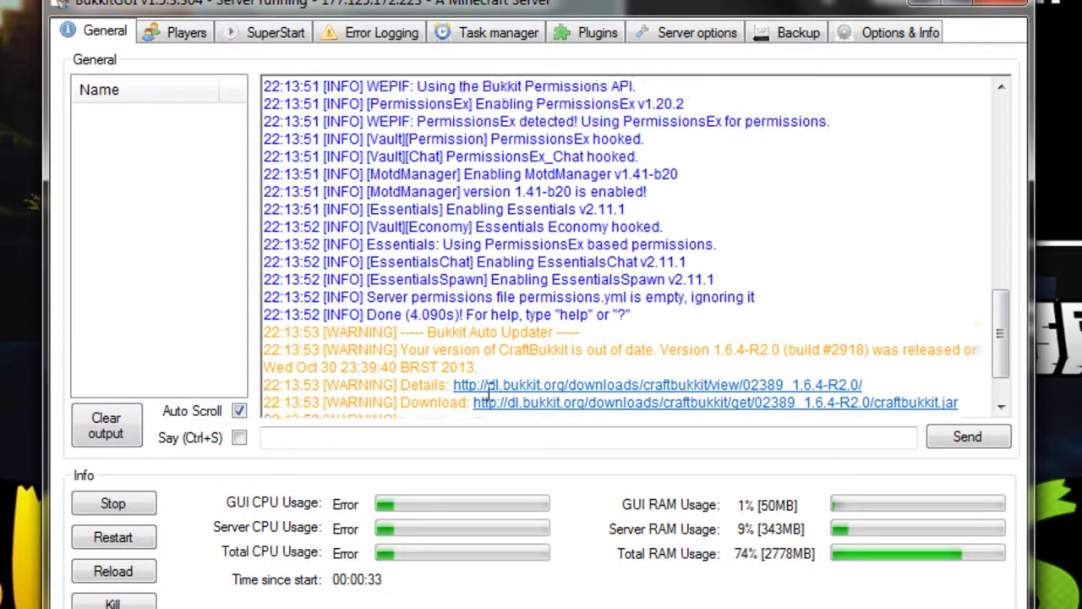
pyautogui.scroll(13, 487, 386)
pyautogui.scroll(-13, 497, 367)
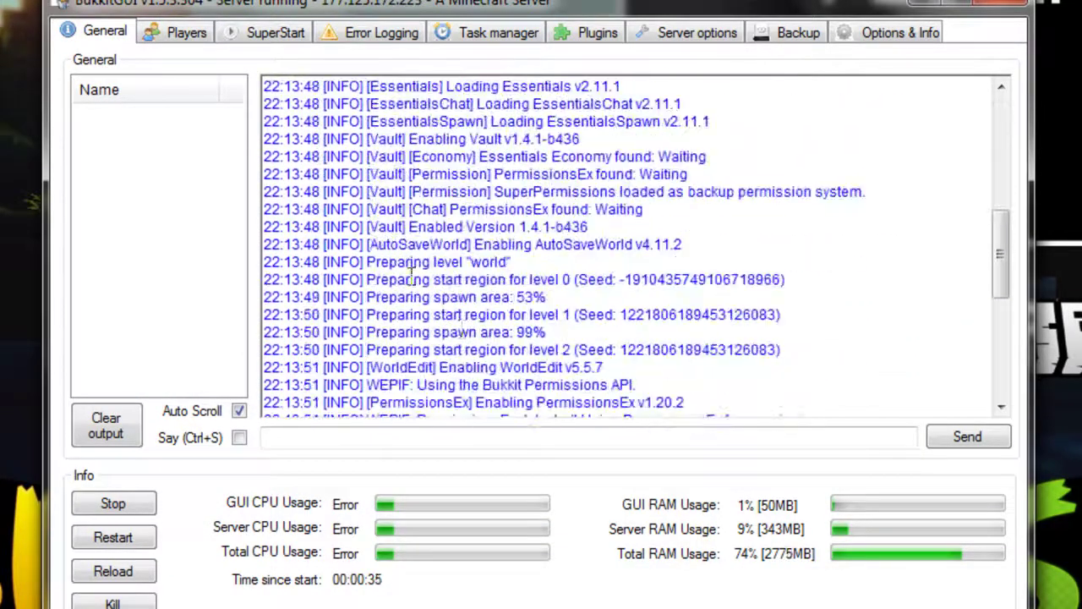
# Return to the error log and inspect individual Bukkit Auto Updater warnings.
pyautogui.click(365, 32)
pyautogui.hotkey('ctrl', 'a')
pyautogui.click(184, 225)
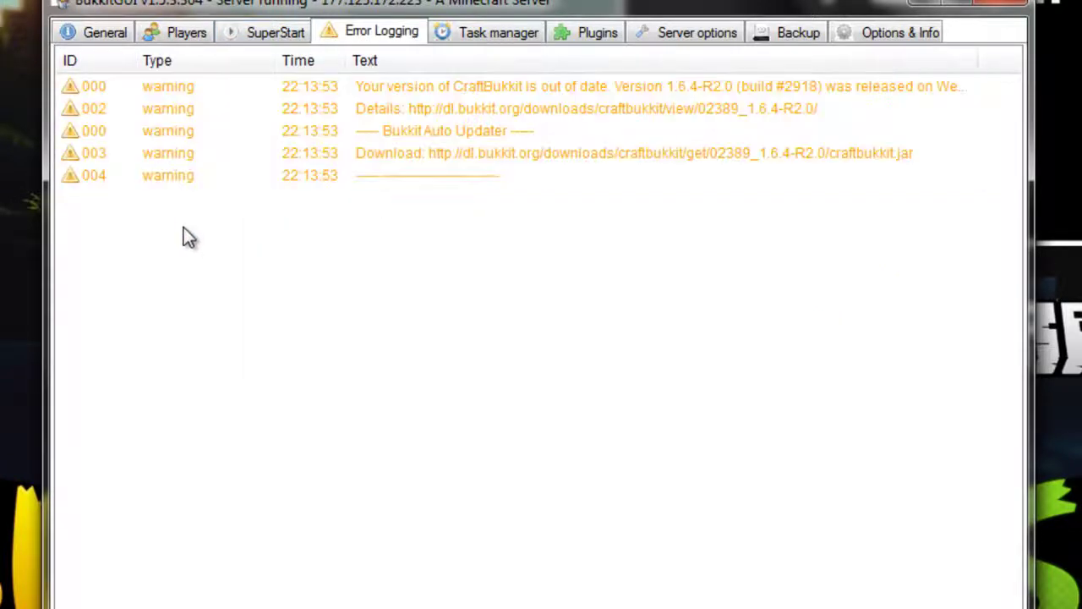
pyautogui.click(167, 115)
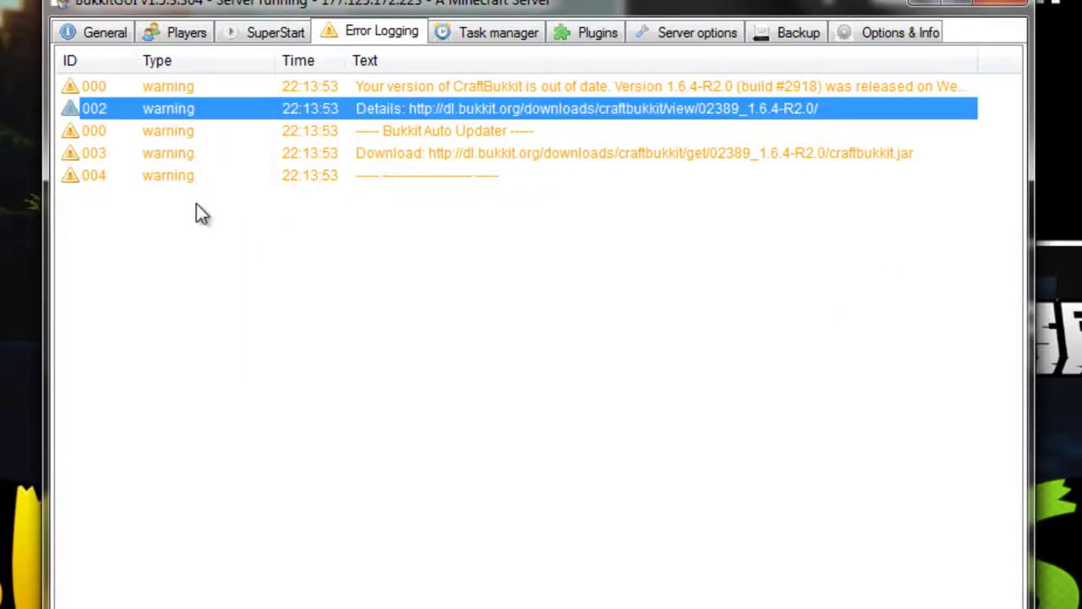
pyautogui.click(196, 213)
pyautogui.click(181, 135)
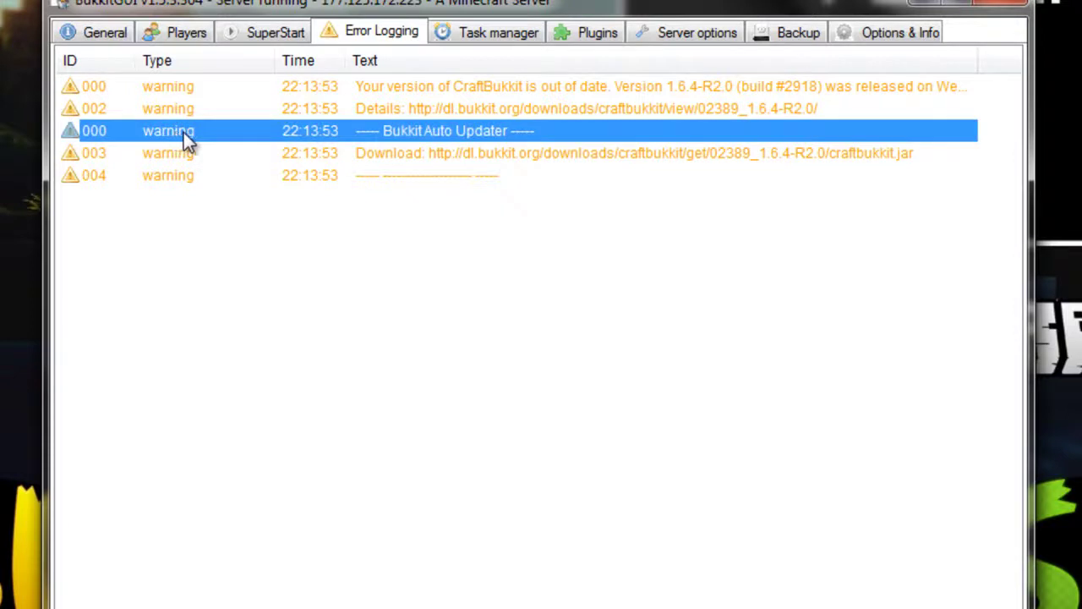
pyautogui.click(243, 196)
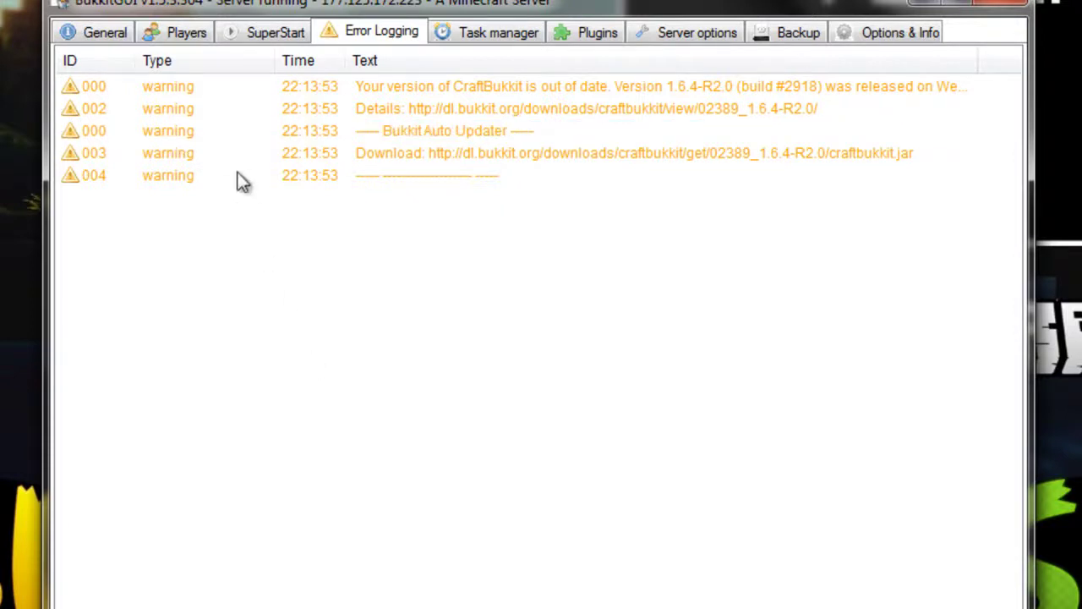
# Check the player list of the running server and return to the application options and computer information.
pyautogui.click(270, 34)
pyautogui.click(181, 39)
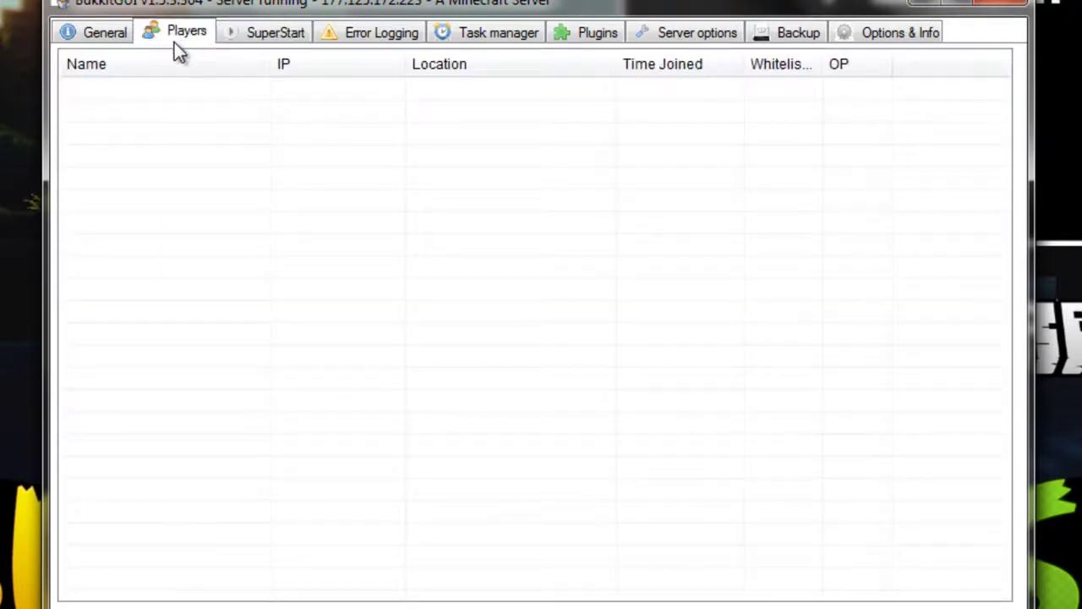
pyautogui.click(123, 34)
pyautogui.click(160, 30)
pyautogui.click(833, 34)
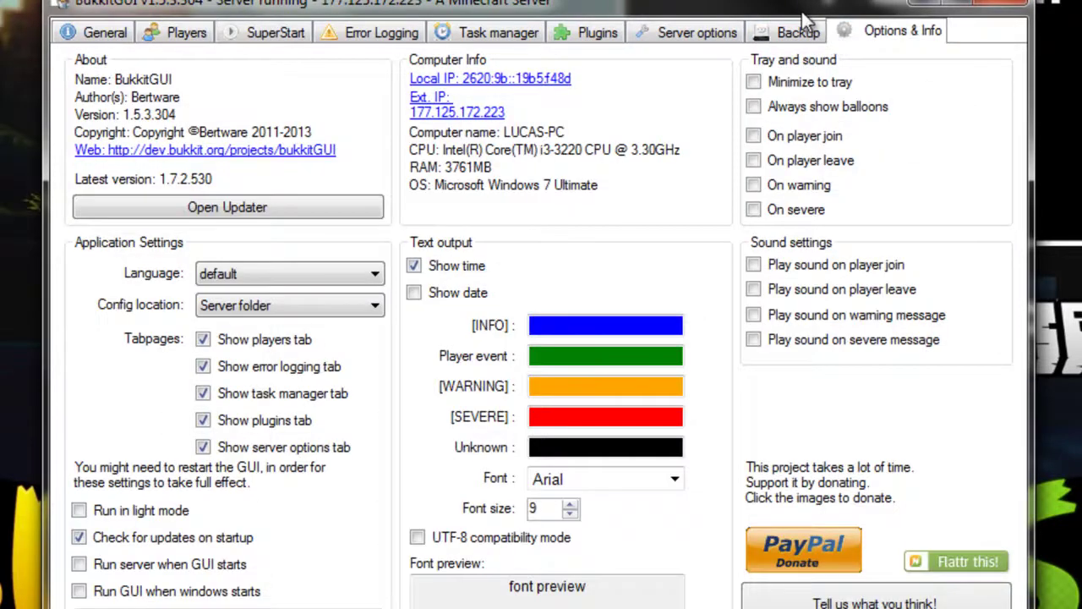
# Check the backup list, the installed plugins with the actions available for PermissionsEx, and the plugin installation page.
pyautogui.click(799, 36)
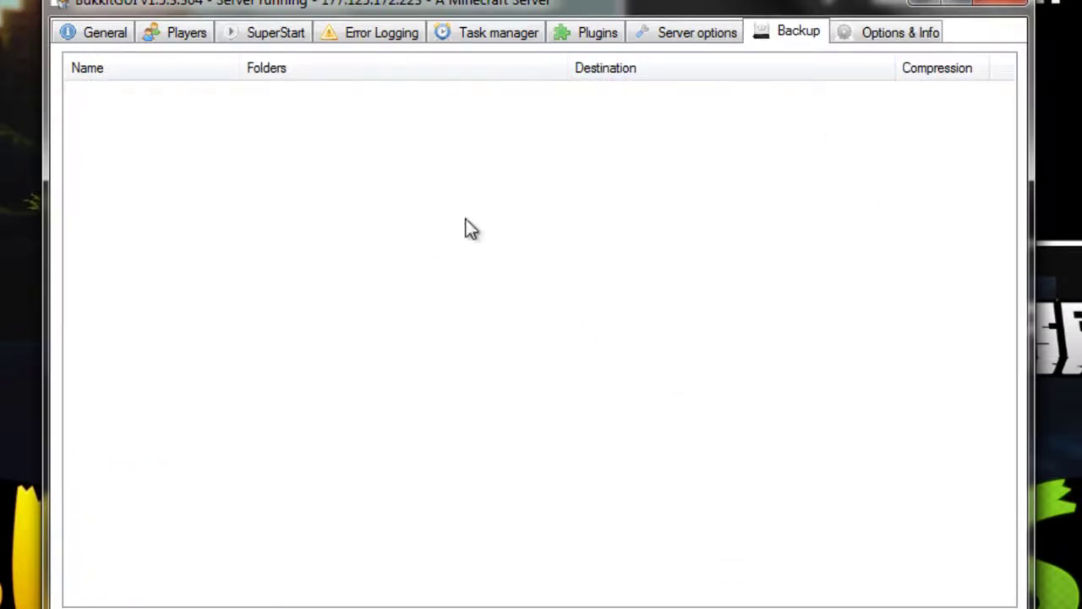
pyautogui.click(621, 36)
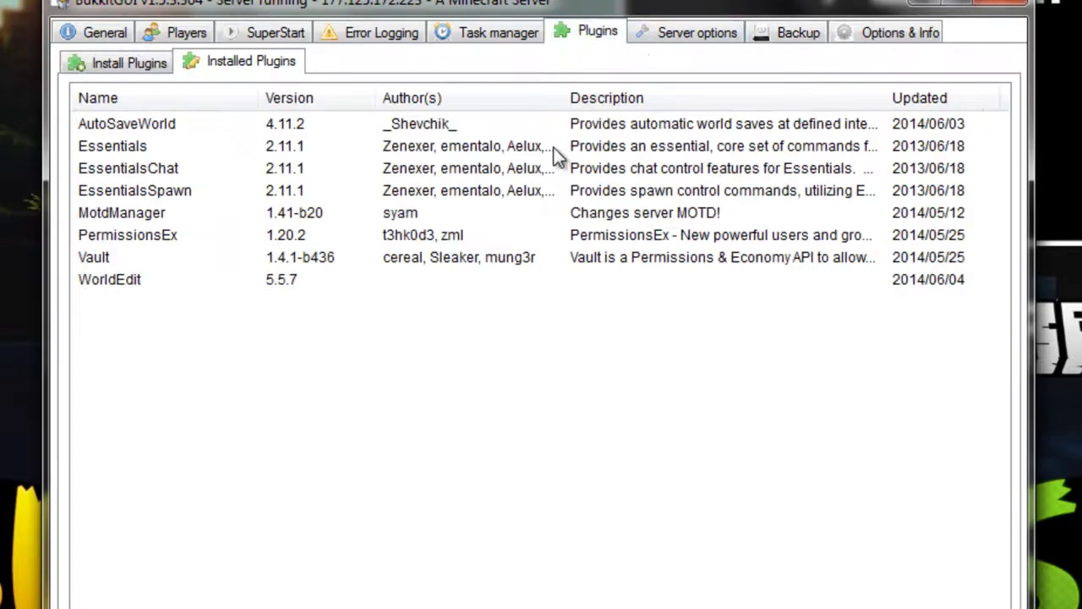
pyautogui.click(263, 235)
pyautogui.rightClick(263, 237)
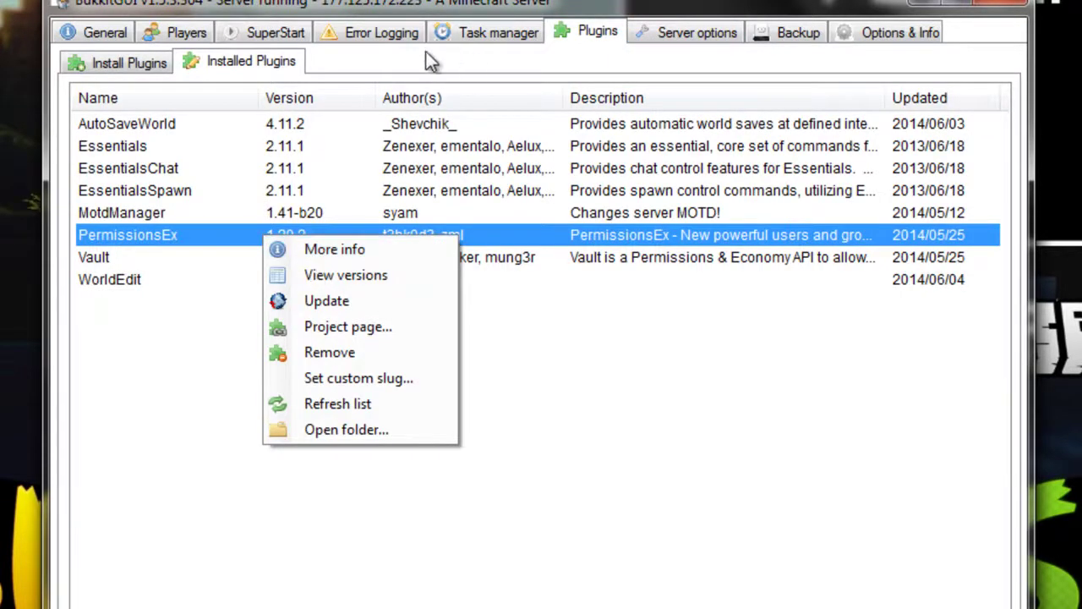
pyautogui.click(128, 76)
pyautogui.click(131, 66)
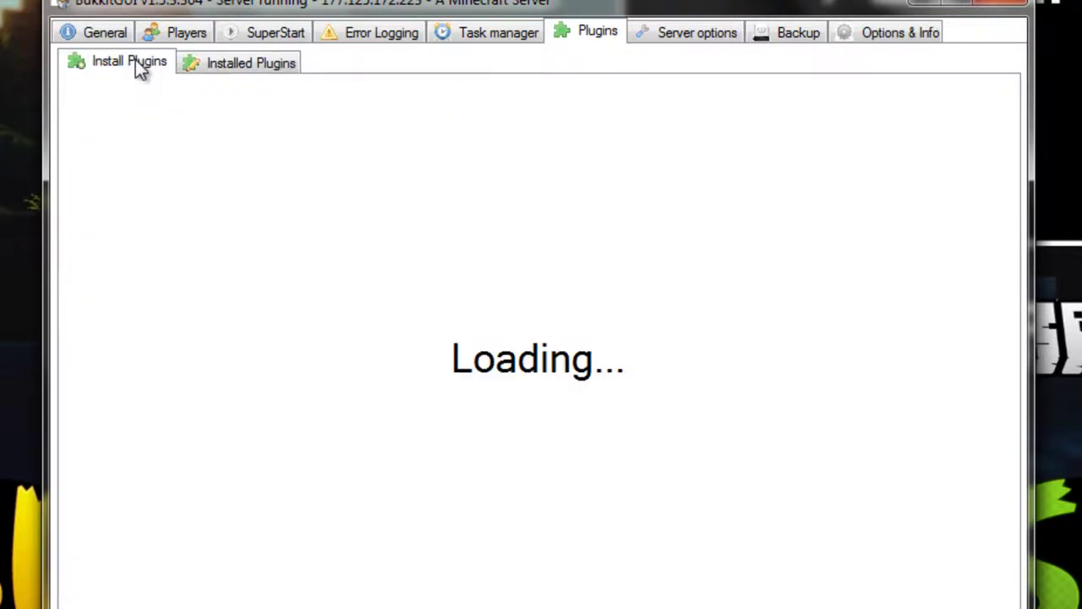
# Return to the general server console and inspect the exit option offered by BukkitGUI's notification-area icon.
pyautogui.click(121, 34)
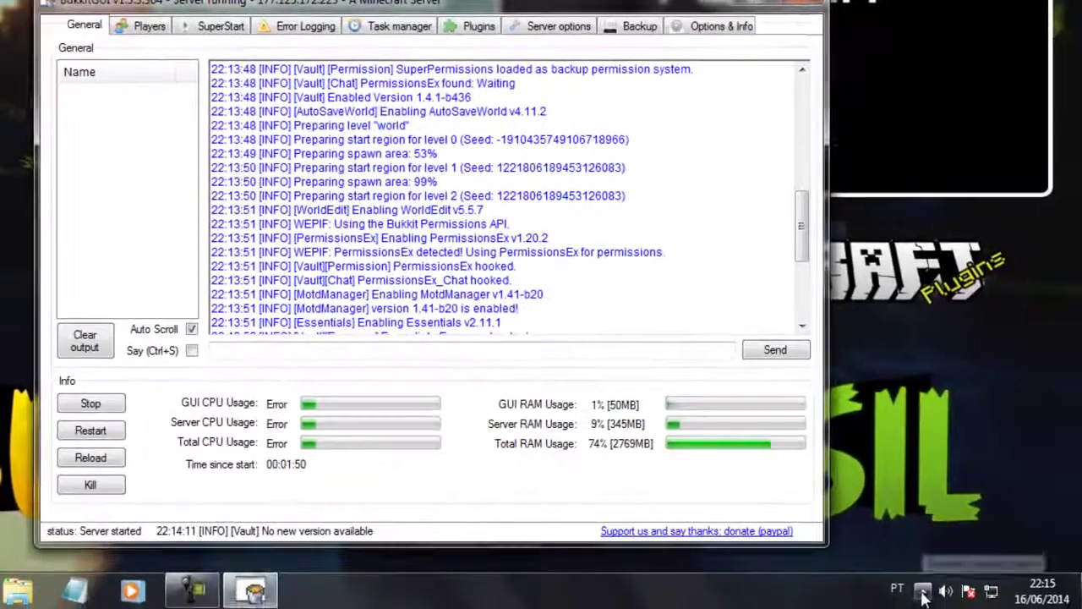
pyautogui.click(922, 592)
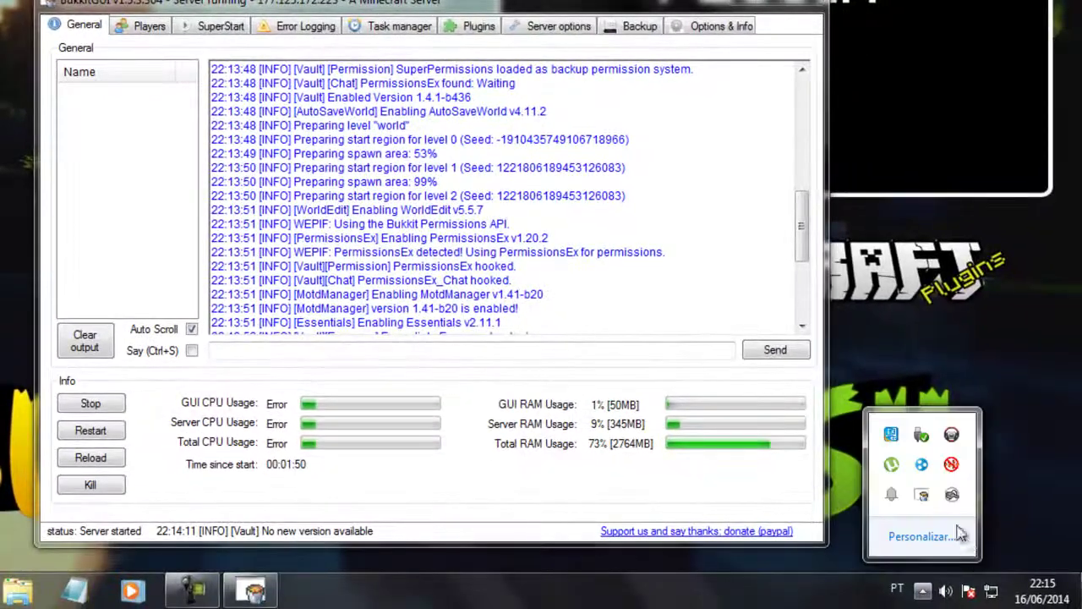
pyautogui.rightClick(922, 495)
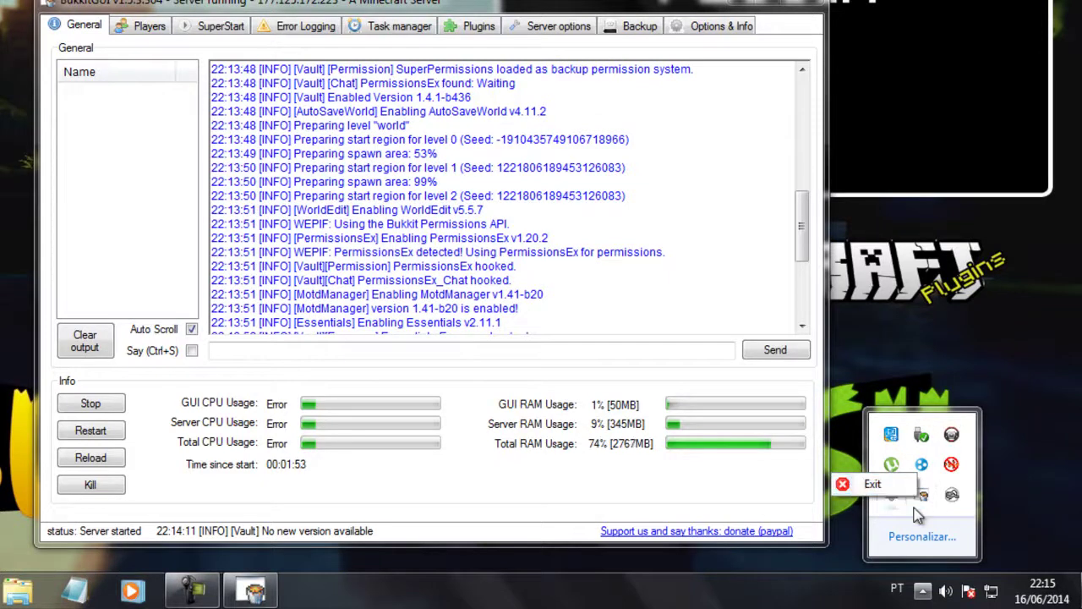
pyautogui.click(854, 486)
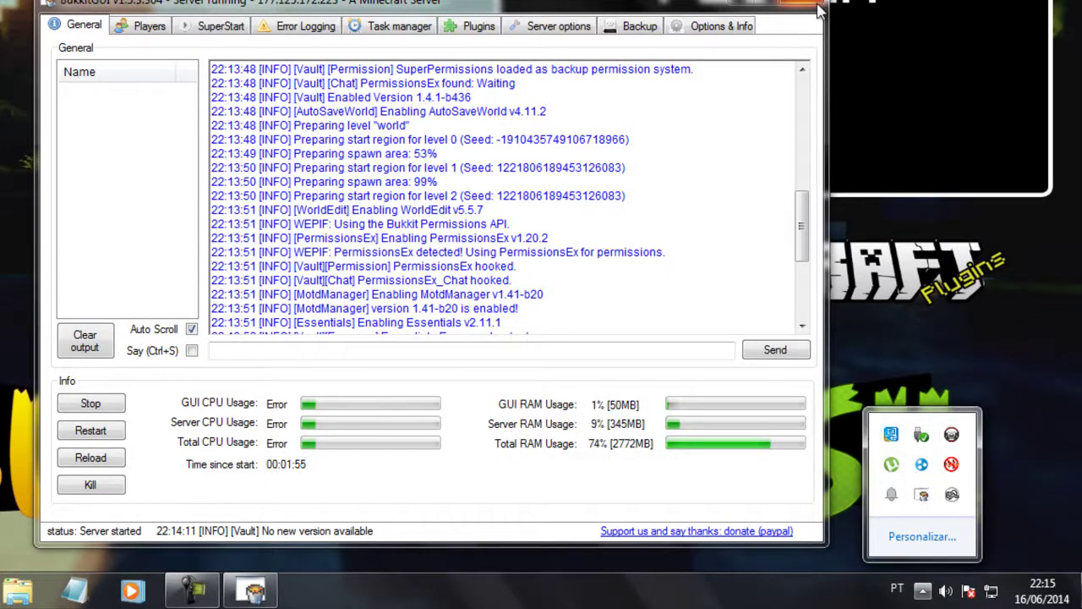
pyautogui.click(647, 187)
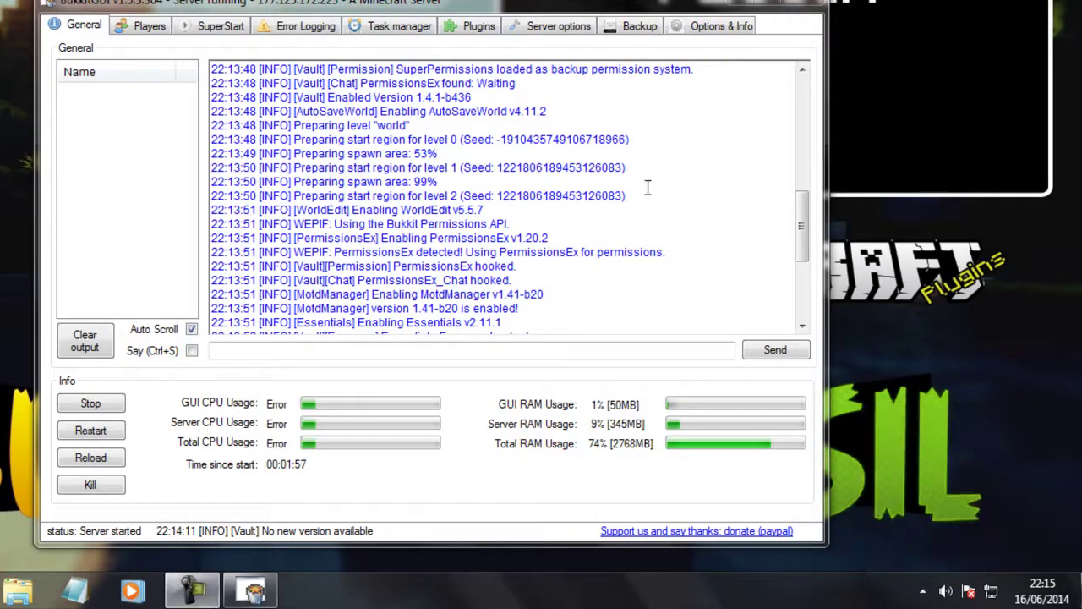
pyautogui.click(922, 590)
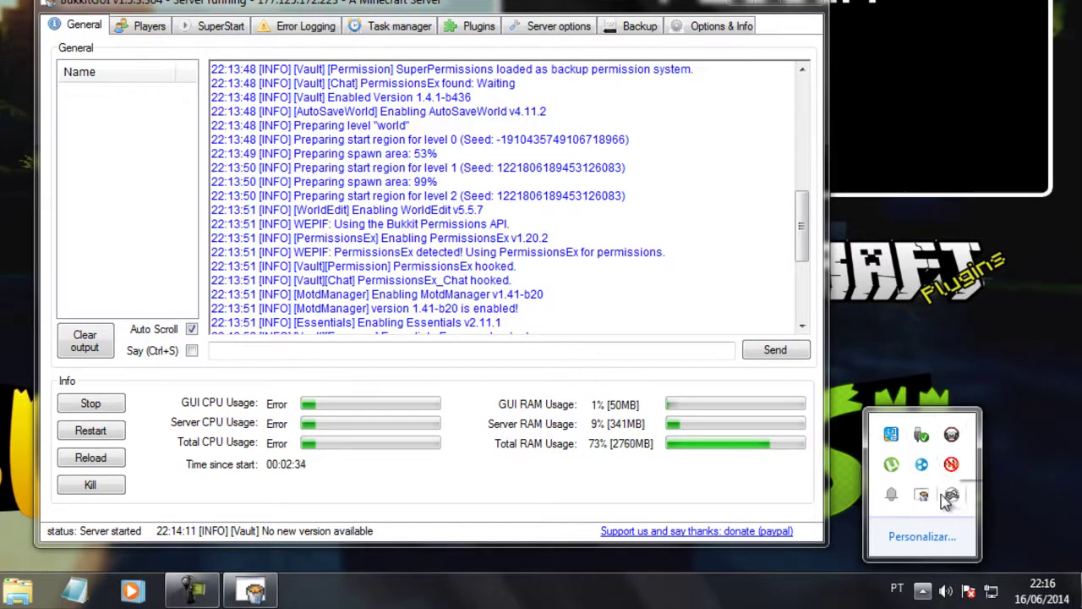
pyautogui.rightClick(927, 496)
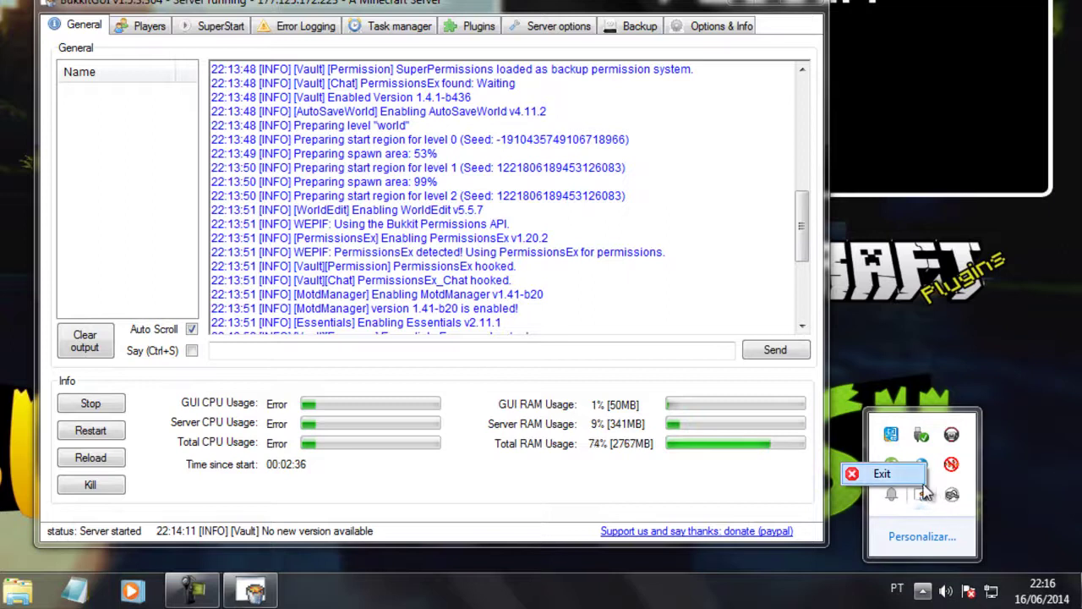
pyautogui.click(650, 514)
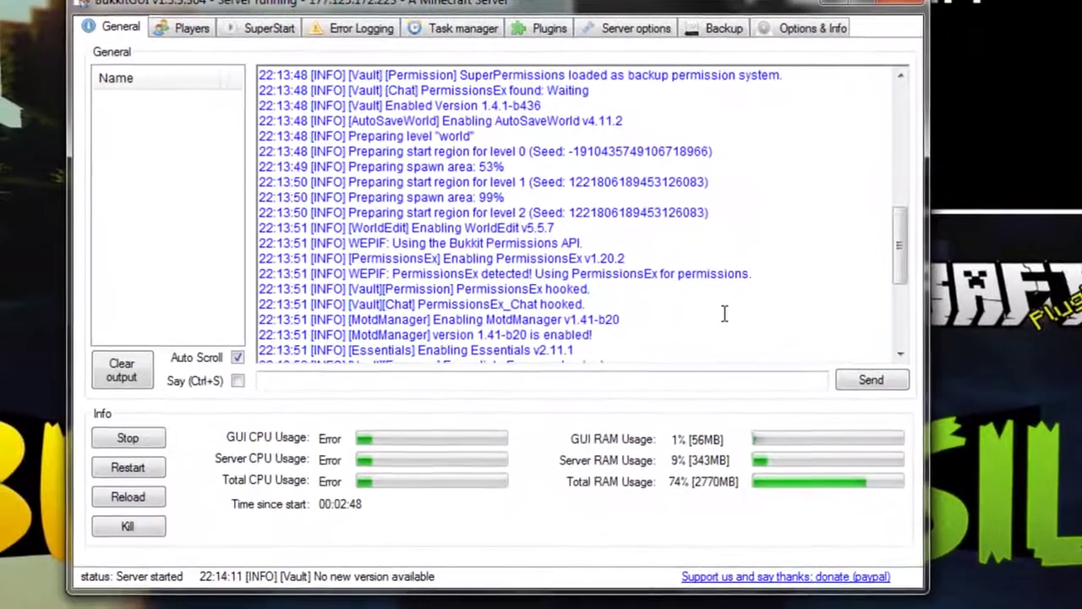
# Enable the Say option, send the message "ggggg" to the server and highlight it in the console output.
pyautogui.moveTo(899, 243); pyautogui.dragTo(909, 332)
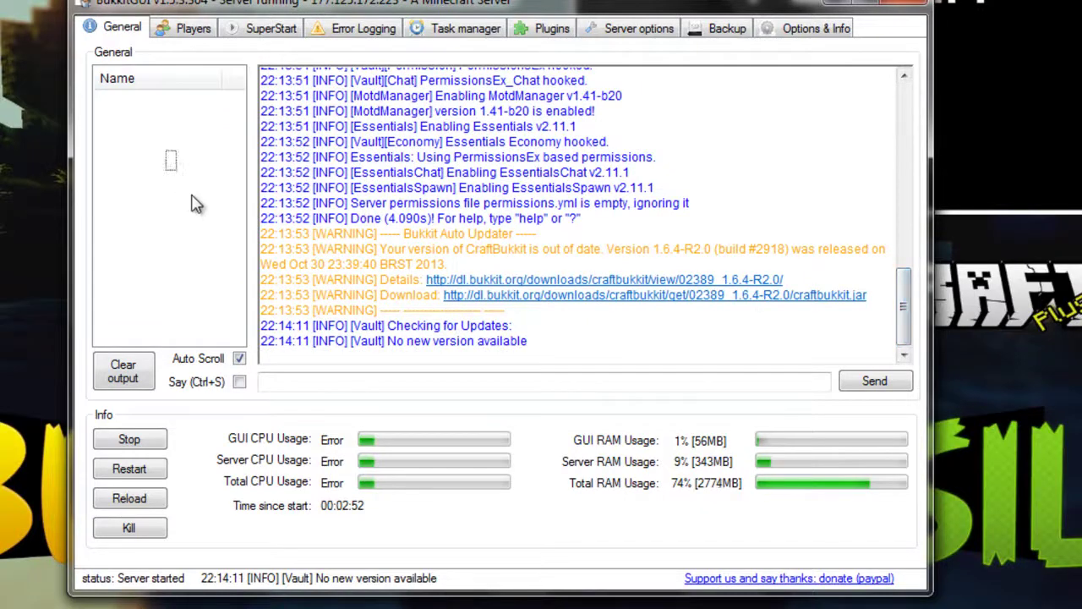
pyautogui.click(239, 381)
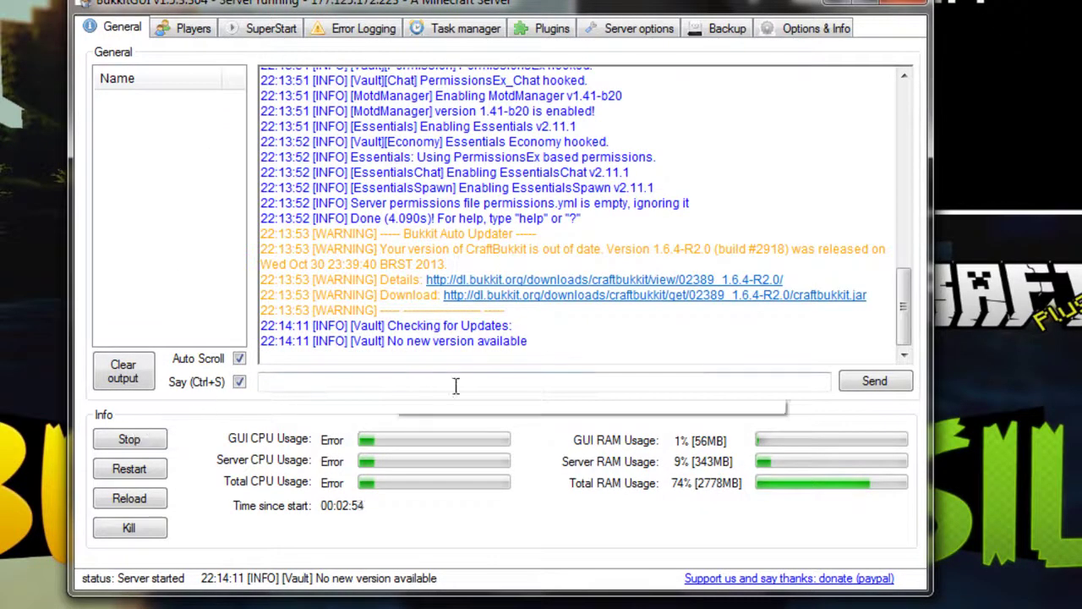
pyautogui.click(456, 385)
pyautogui.write('ggggg')
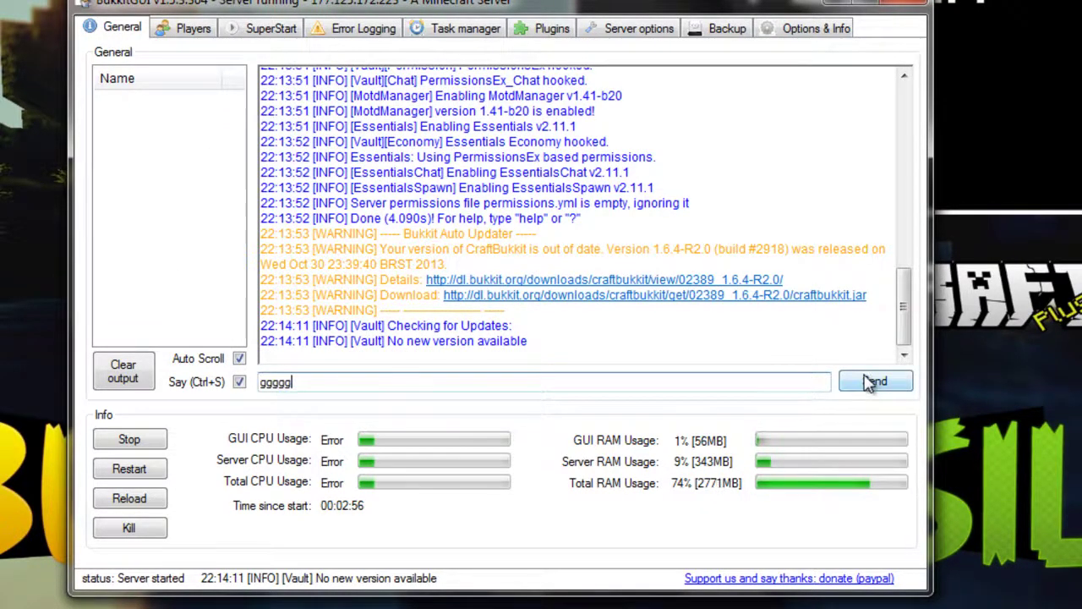
pyautogui.click(875, 381)
pyautogui.moveTo(350, 351); pyautogui.dragTo(431, 351)
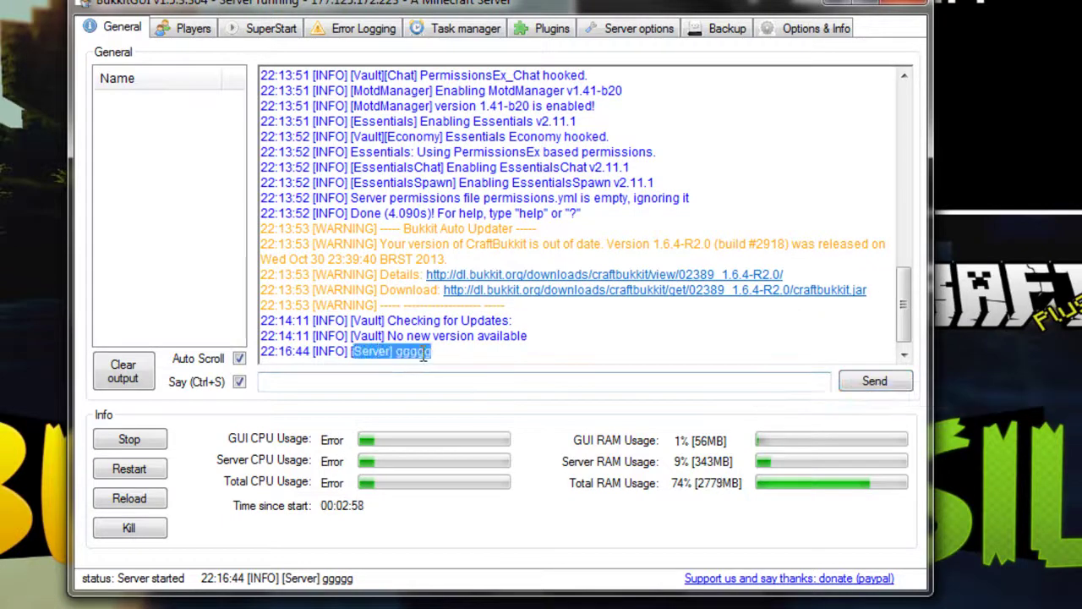
pyautogui.click(431, 350)
pyautogui.click(342, 361)
pyautogui.click(302, 384)
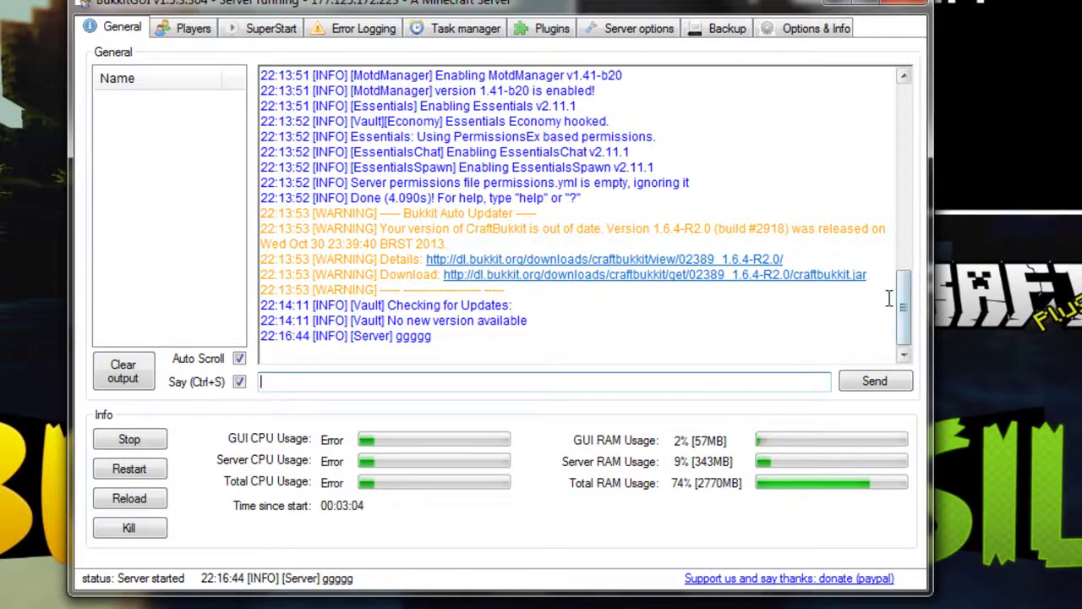
# Review the console output from the first startup messages down to the latest server message.
pyautogui.moveTo(903, 308); pyautogui.dragTo(903, 110)
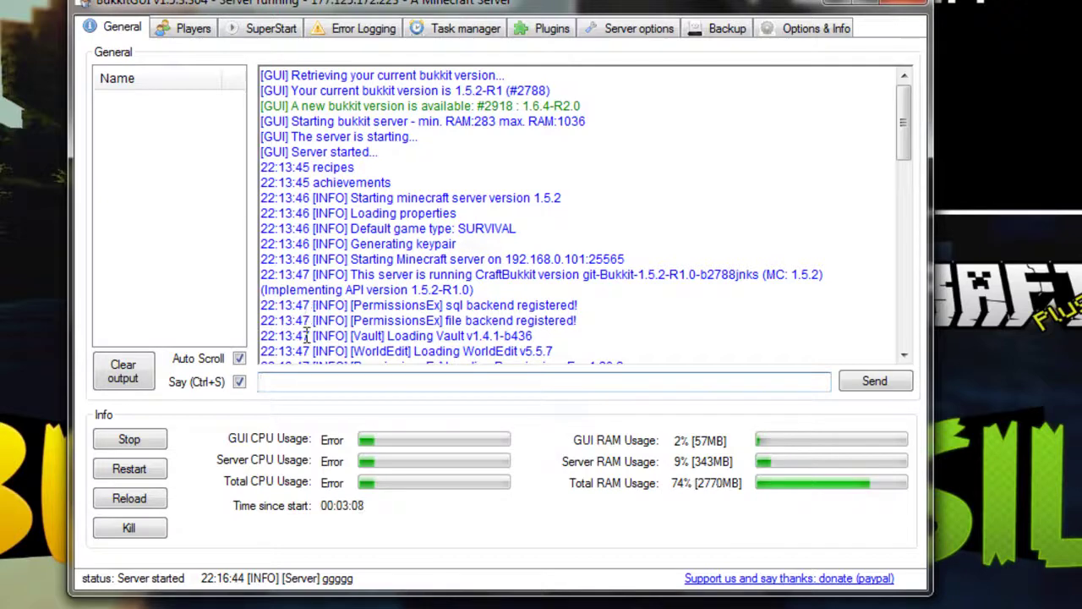
pyautogui.moveTo(904, 127); pyautogui.dragTo(939, 314)
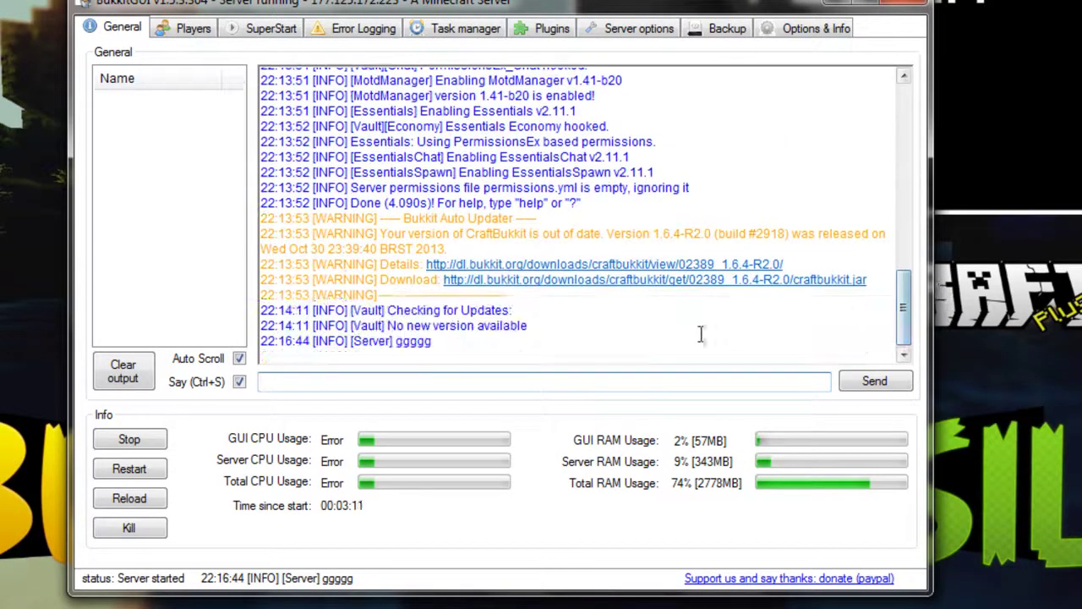
pyautogui.click(638, 380)
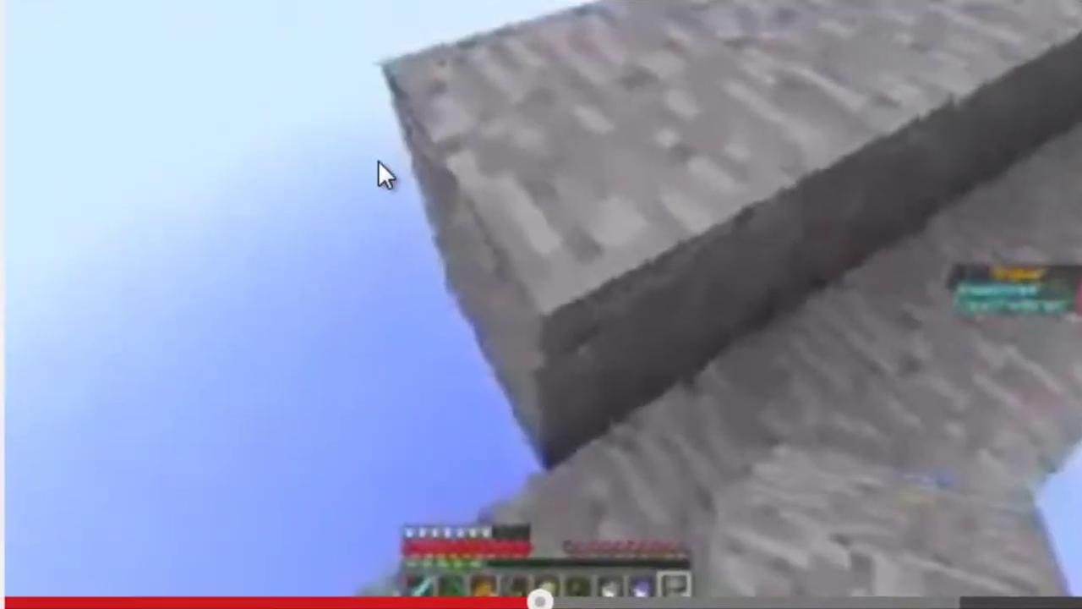
pyautogui.click(475, 219)
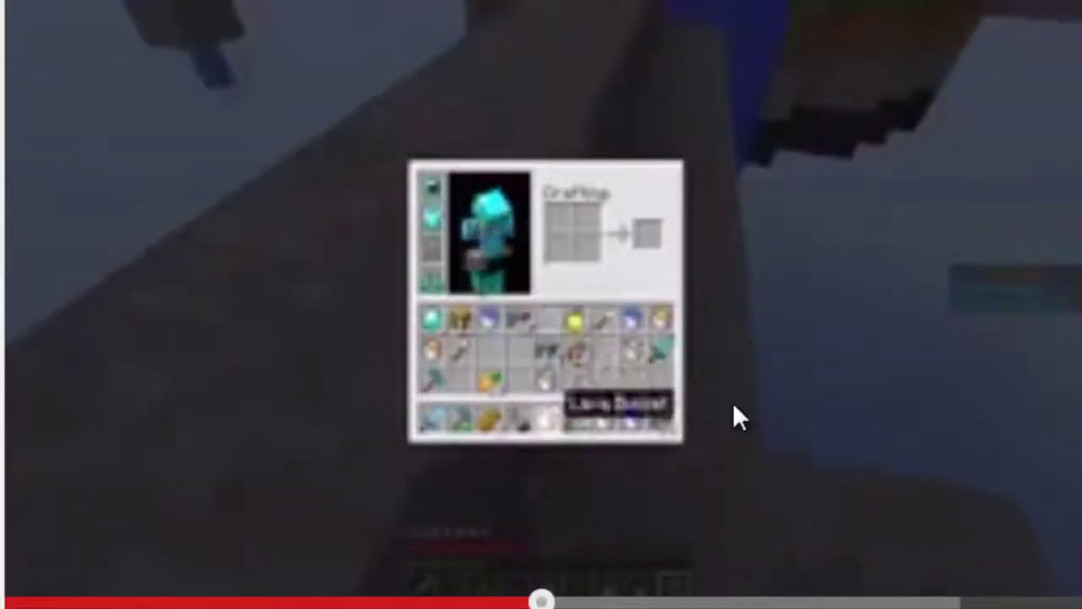
pyautogui.click(879, 444)
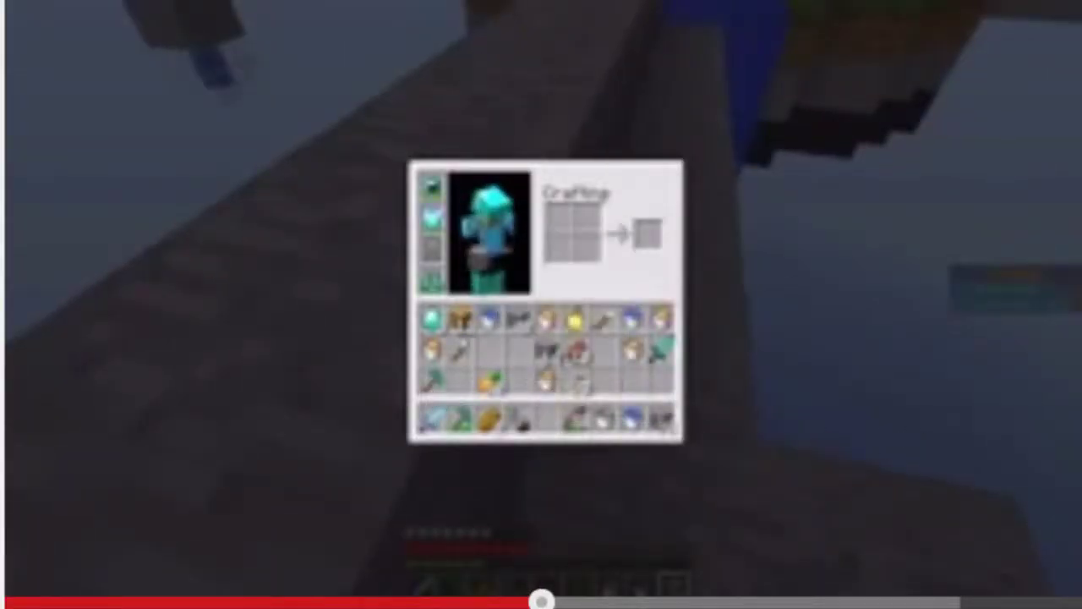